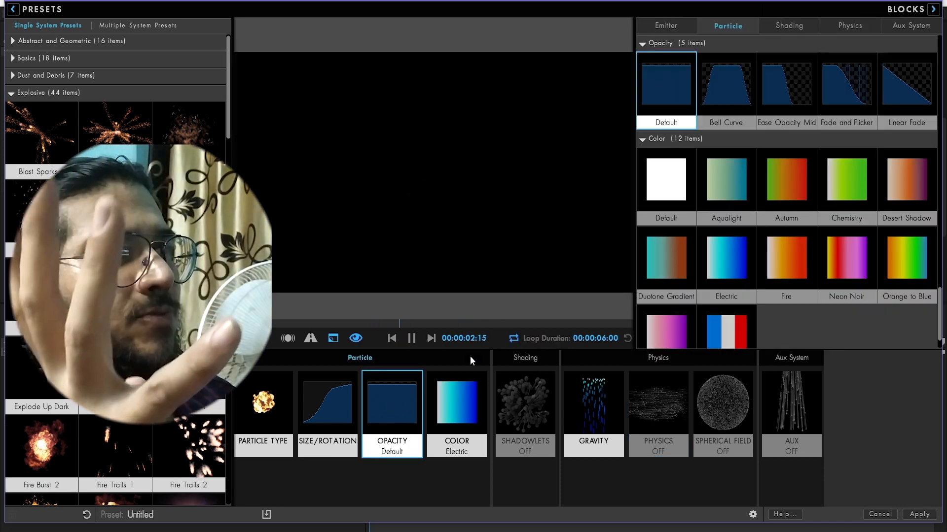
Set the particles' Opacity Over Life curve to the linear fade-out preset
click(377, 409)
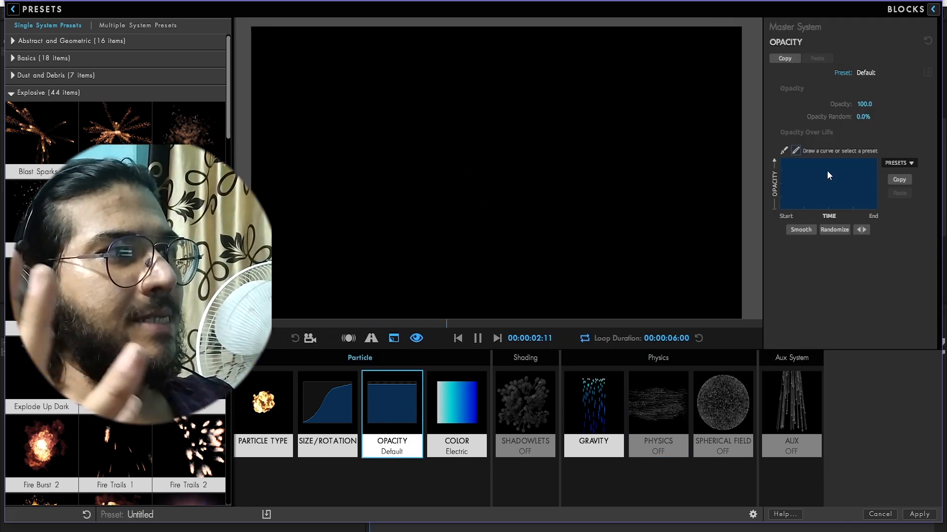
click(892, 163)
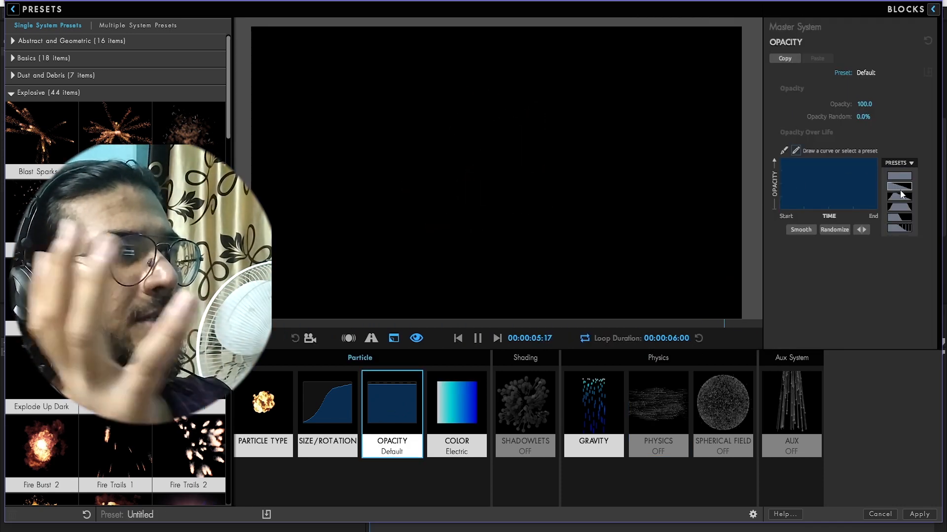
click(901, 188)
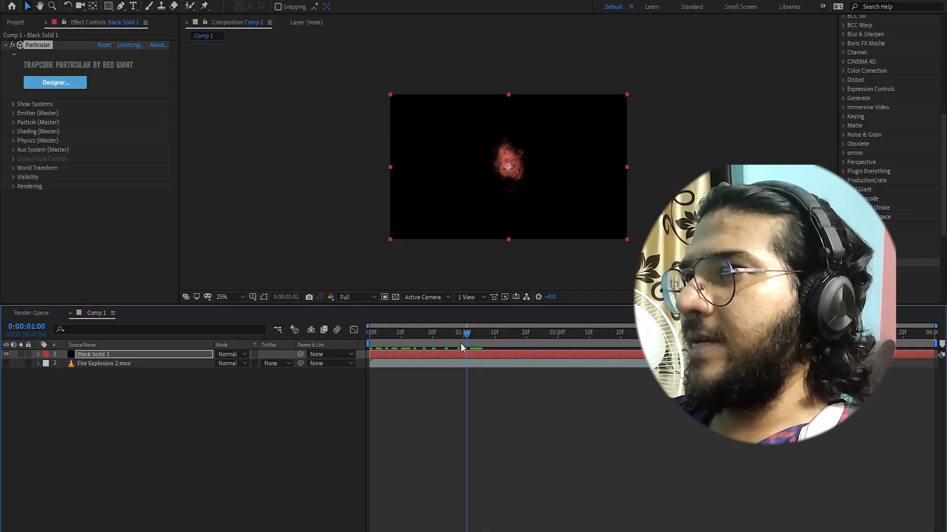
Apply Deep Glow to the Black Solid 1 particle explosion and raise its Radius above 600
drag(461, 343, 455, 347)
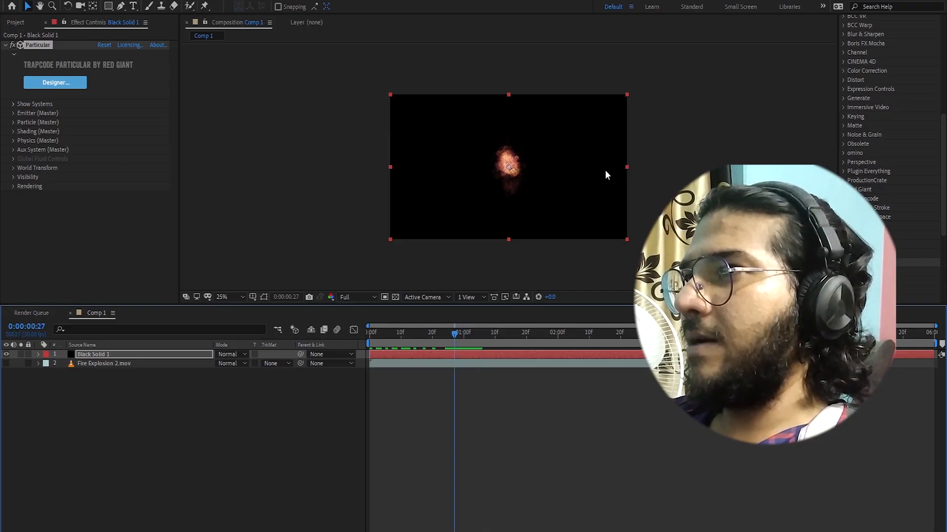
scroll(878, 83, up, 10)
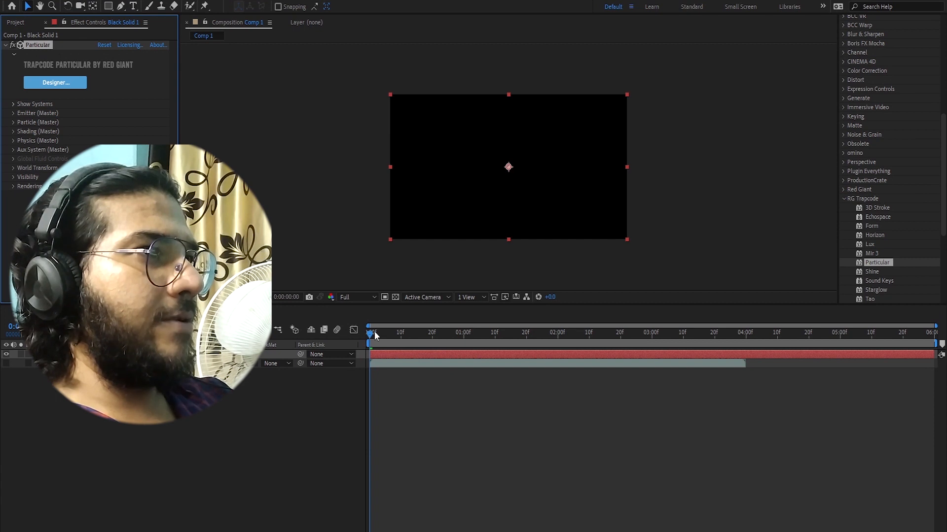
drag(391, 332, 475, 332)
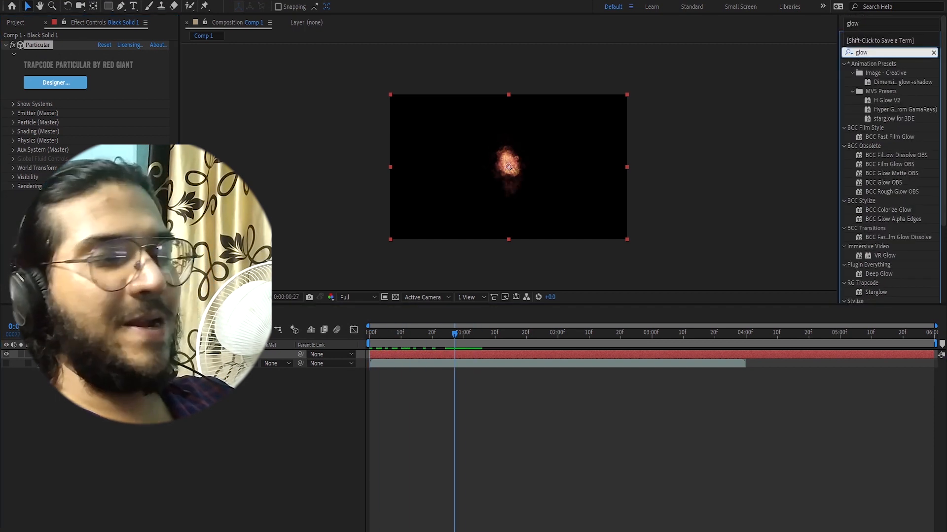
drag(874, 274, 504, 182)
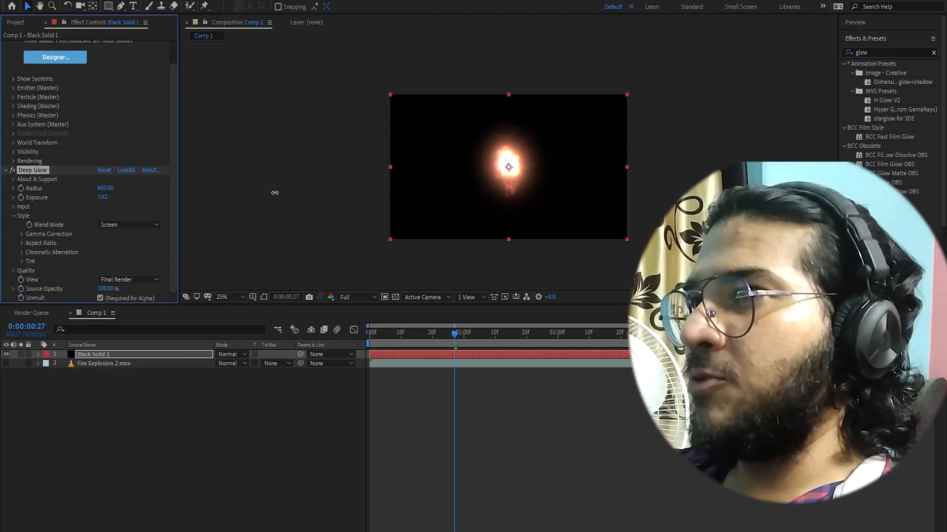
drag(112, 188, 319, 195)
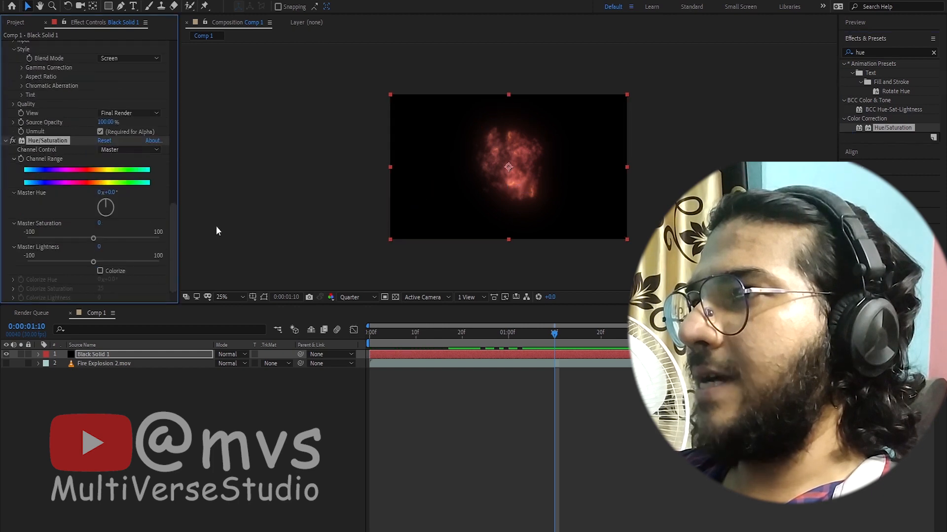
Enable Colorize in the Hue/Saturation effect and shift the colorize hue so the explosion turns blue
click(100, 271)
drag(109, 279, 193, 283)
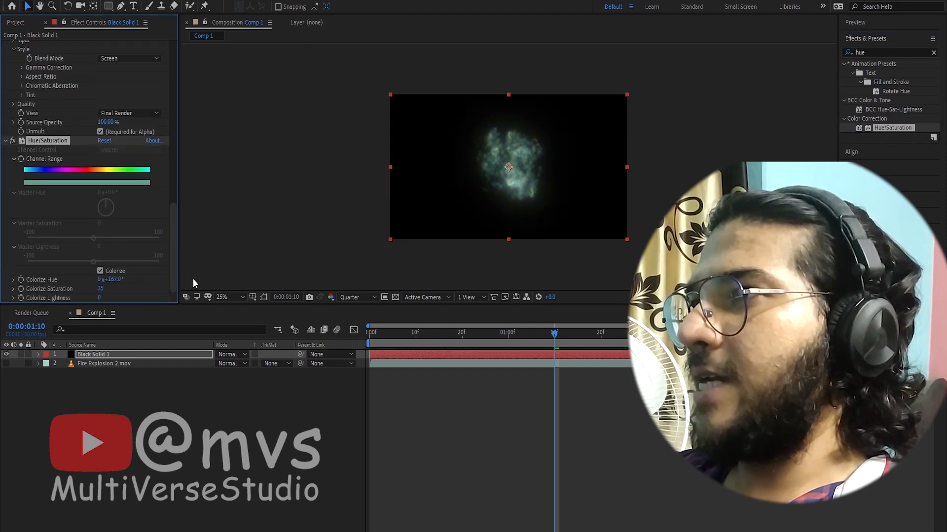
drag(115, 281, 145, 274)
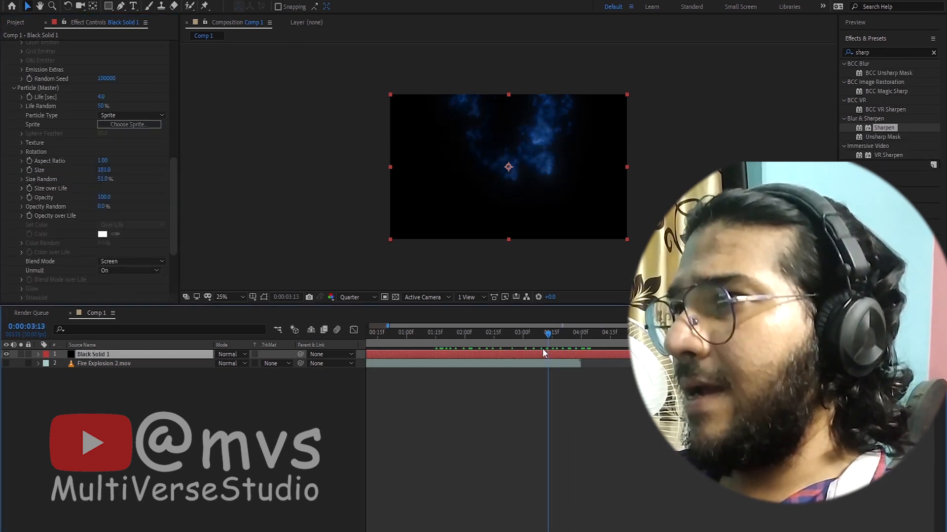
Lower the master emitter's Velocity to 69 and set its Position to 960, 837, 0
drag(542, 348, 524, 348)
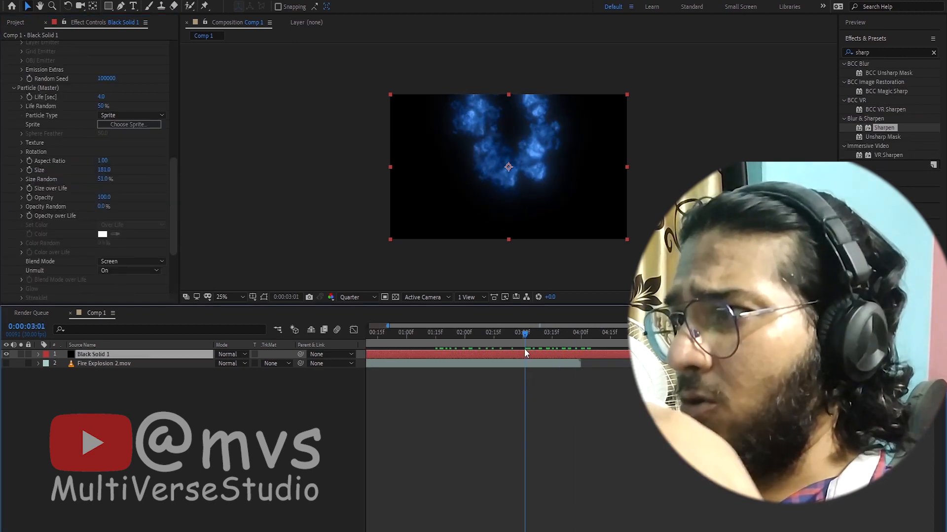
scroll(117, 163, up, 8)
scroll(136, 167, up, 2)
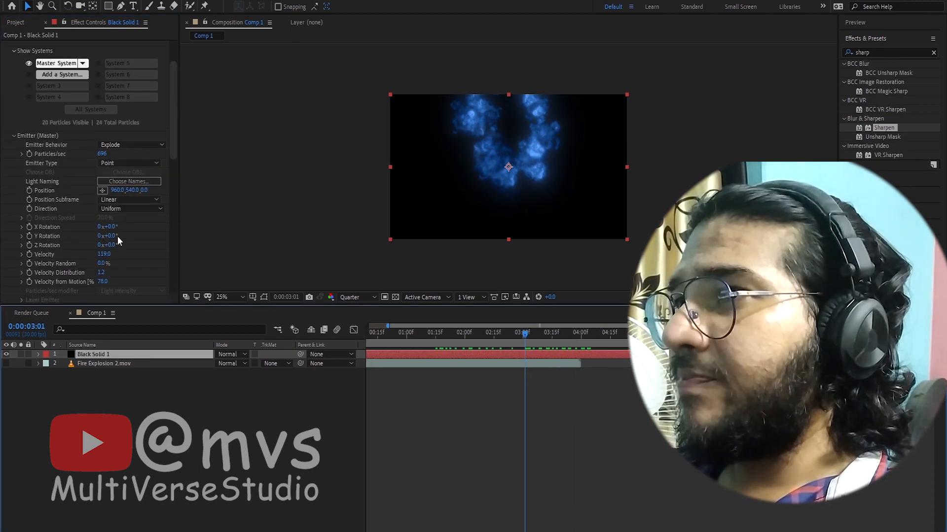
drag(104, 255, 102, 255)
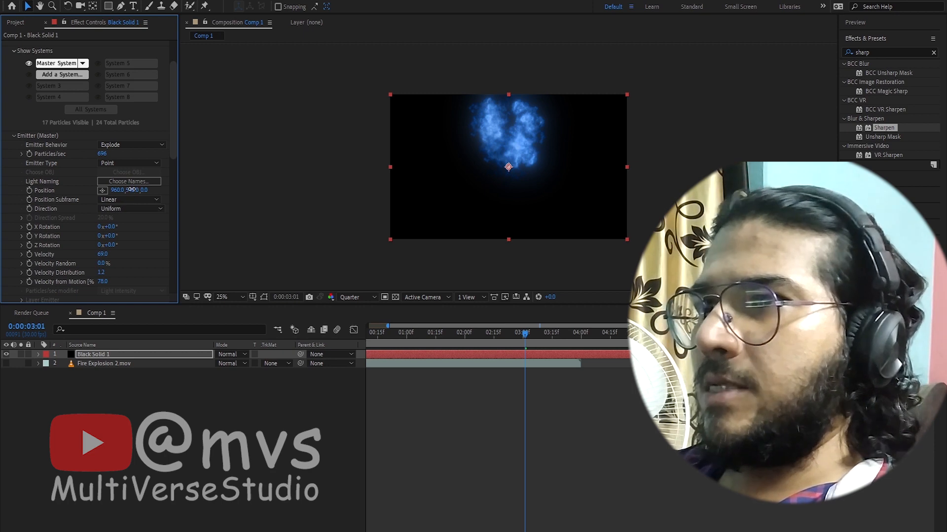
drag(132, 190, 186, 186)
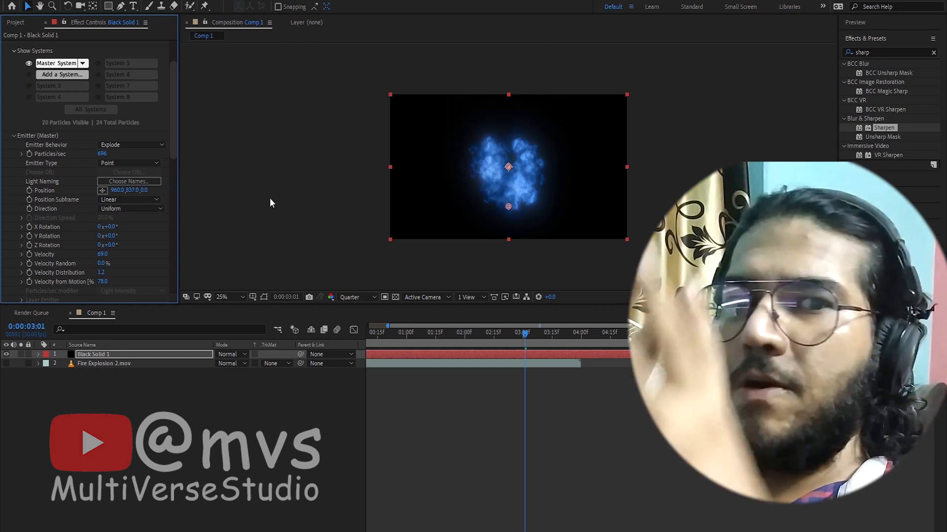
At the start of the timeline, set the emitter's Position to 960, 647, 0 and preview the explosion's motion
drag(524, 334, 348, 351)
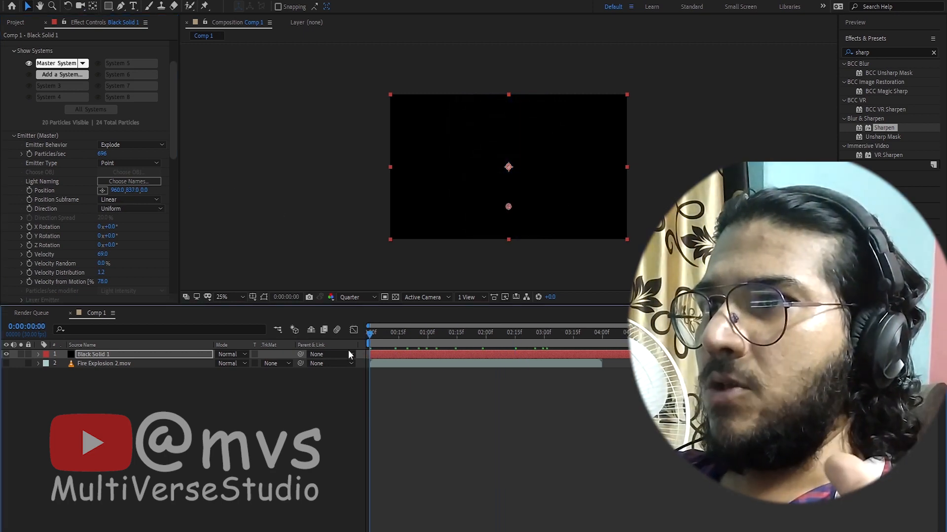
drag(131, 193, 107, 187)
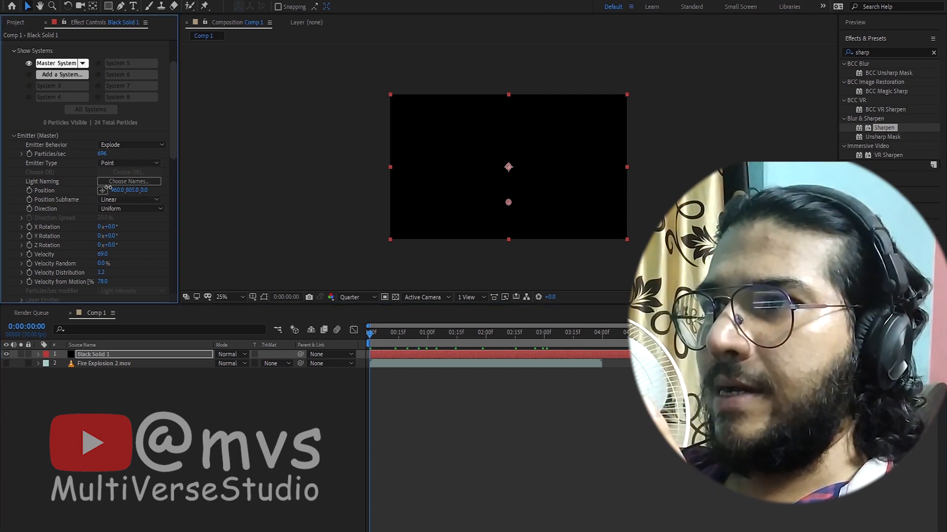
drag(30, 212, 6, 223)
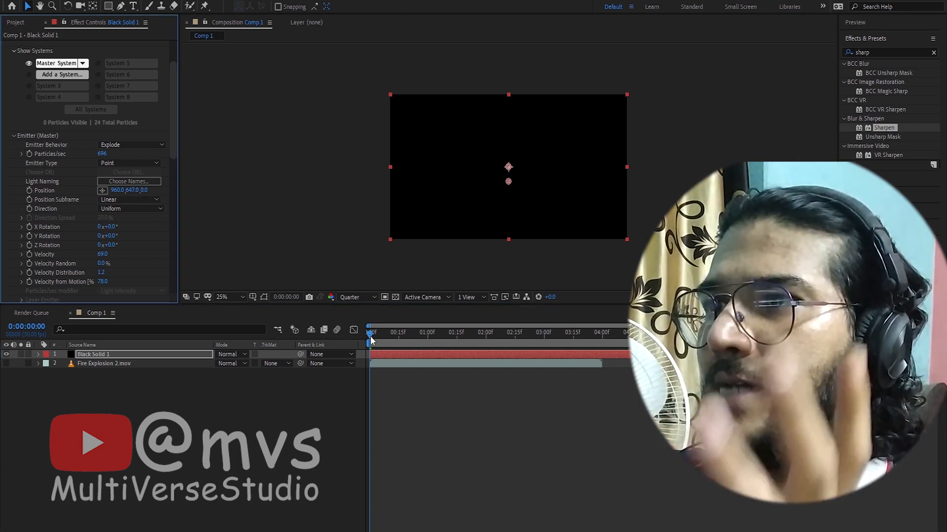
drag(371, 340, 474, 351)
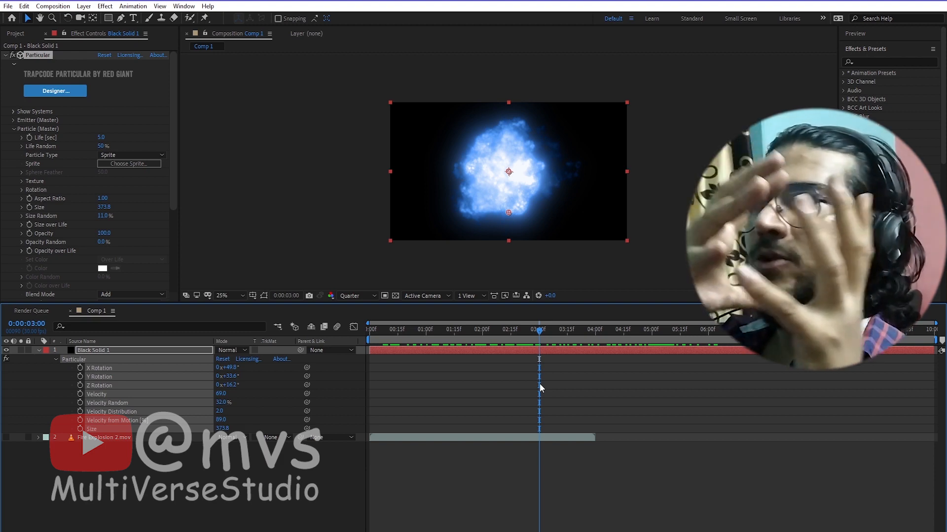
Set the particle Life to 5 seconds
drag(529, 335, 416, 338)
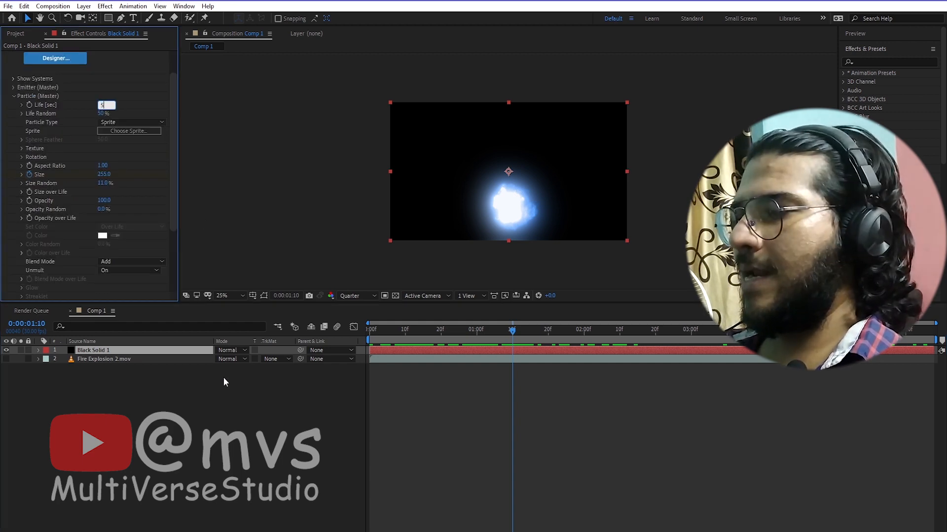
click(242, 394)
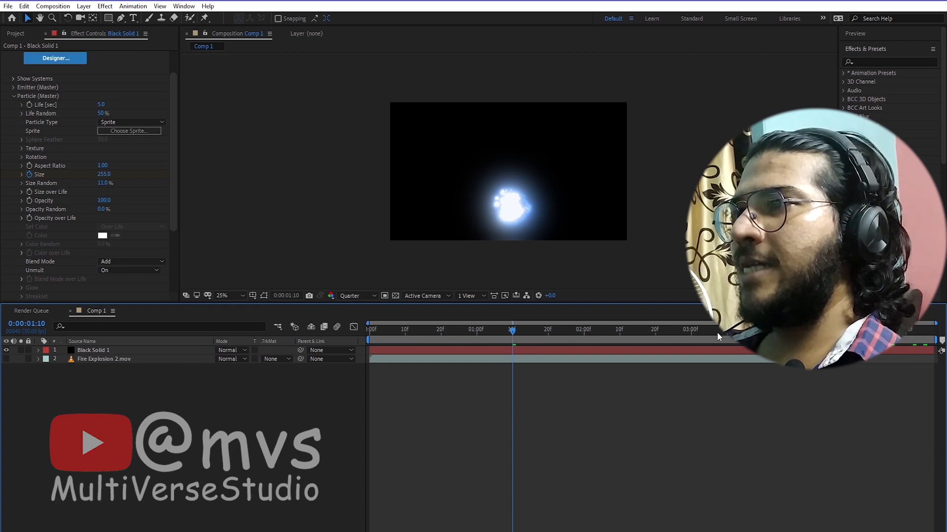
Set the duration of Comp 1 to 0:00:10:08
click(53, 6)
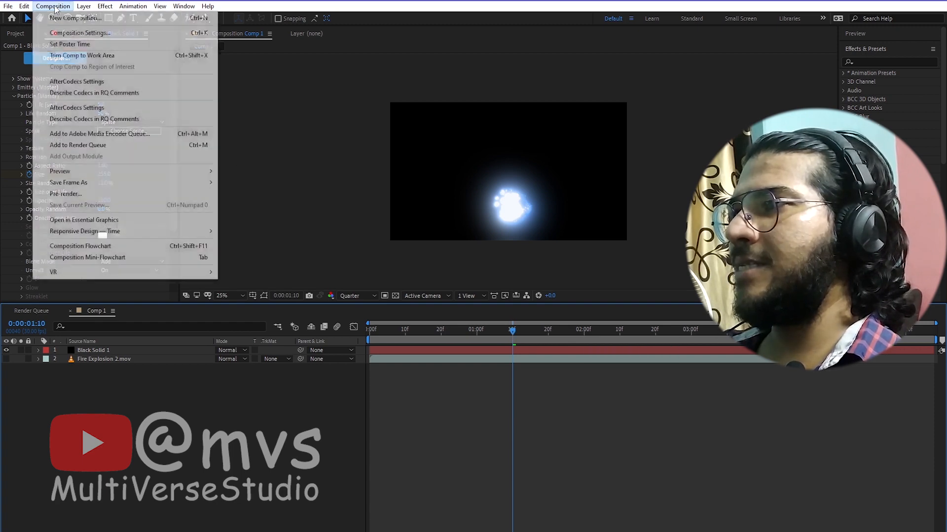
click(74, 32)
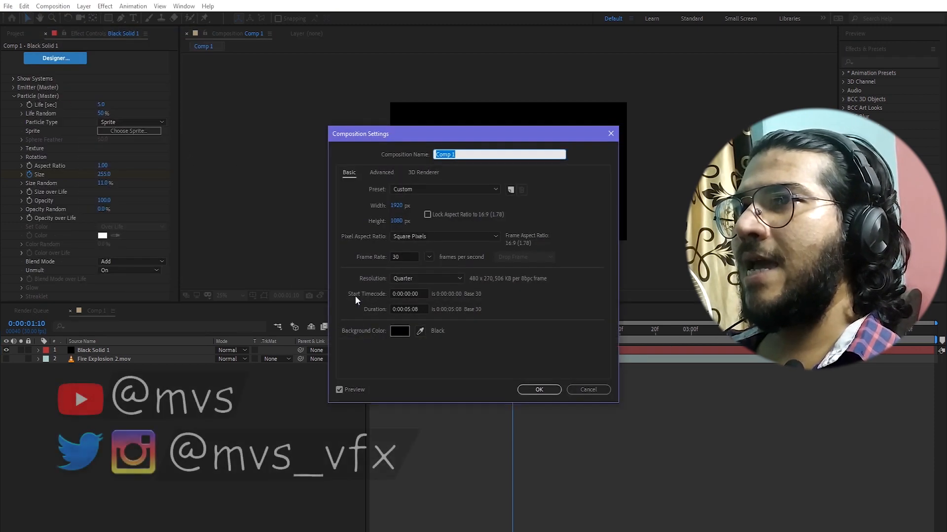
double_click(410, 309)
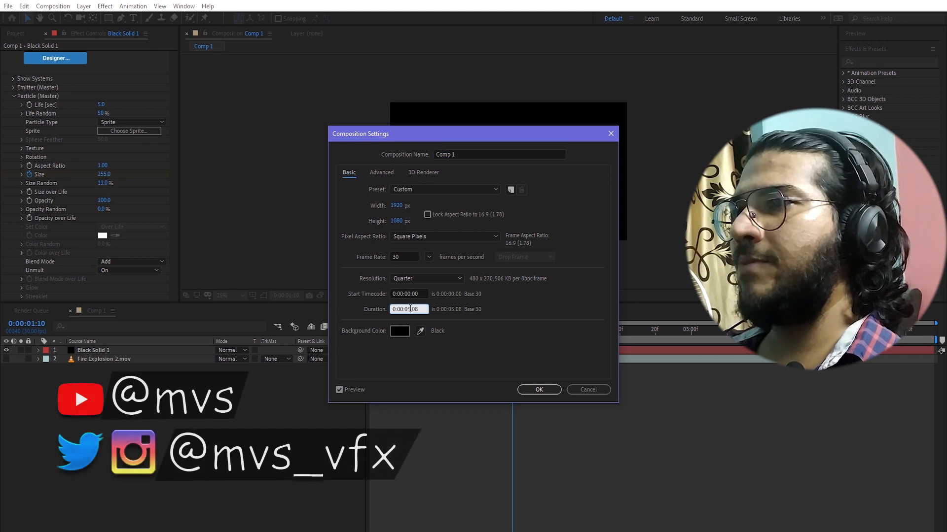
text(10)
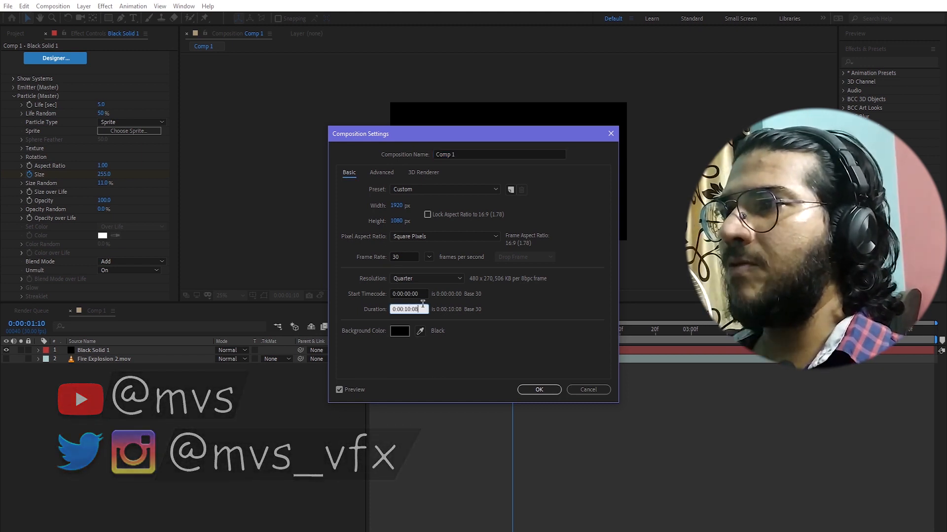
key(Return)
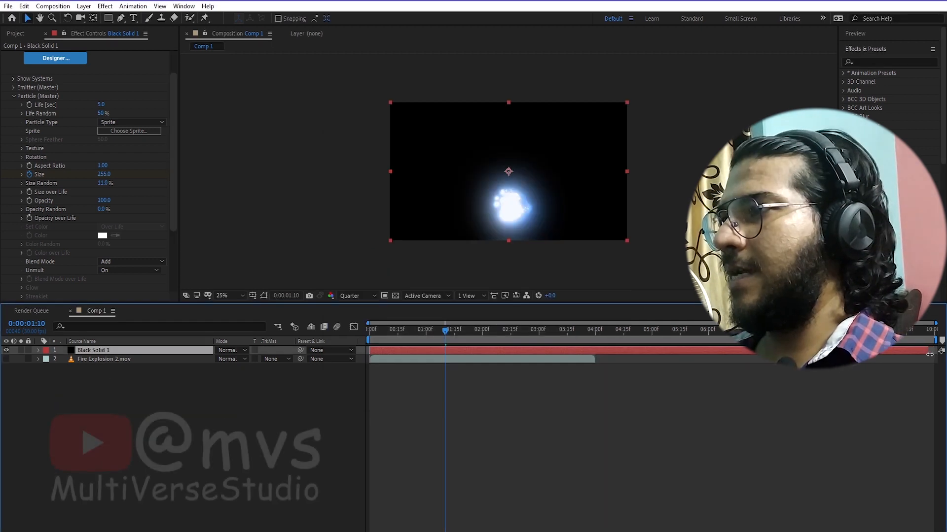
Set the particles' Life Random to 83% and Size to 309.8, and preview the explosion
click(380, 359)
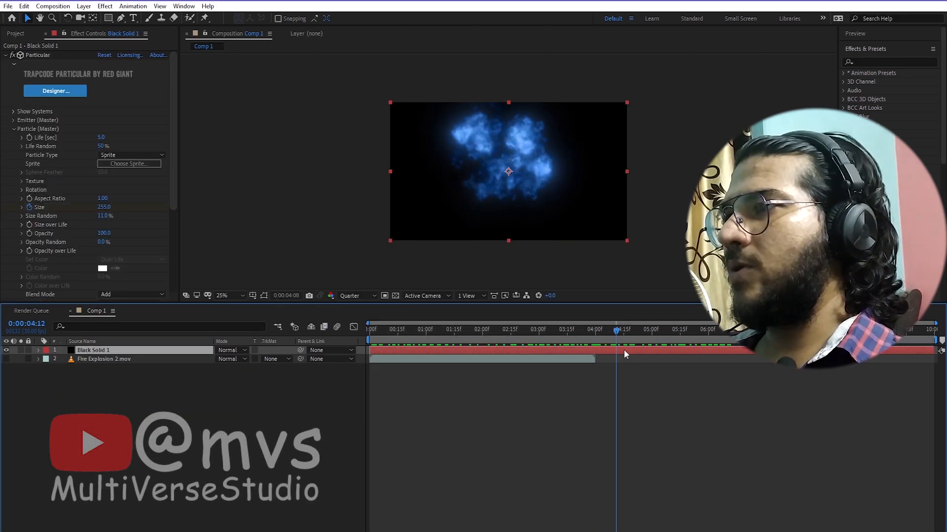
drag(623, 351, 522, 364)
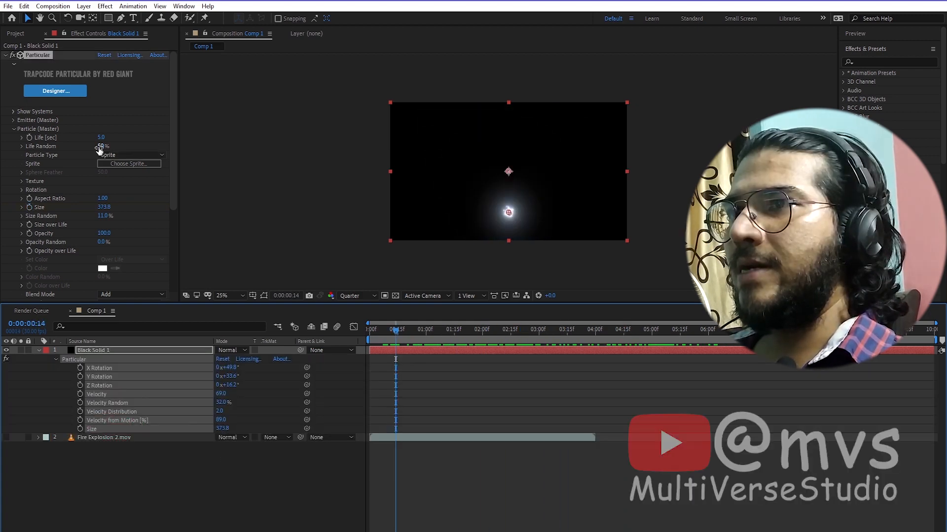
drag(99, 147, 115, 145)
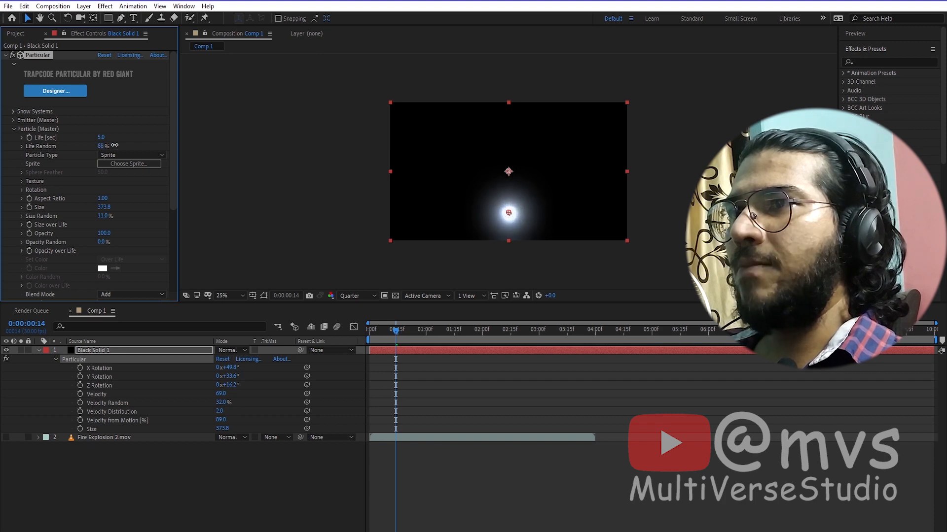
click(114, 149)
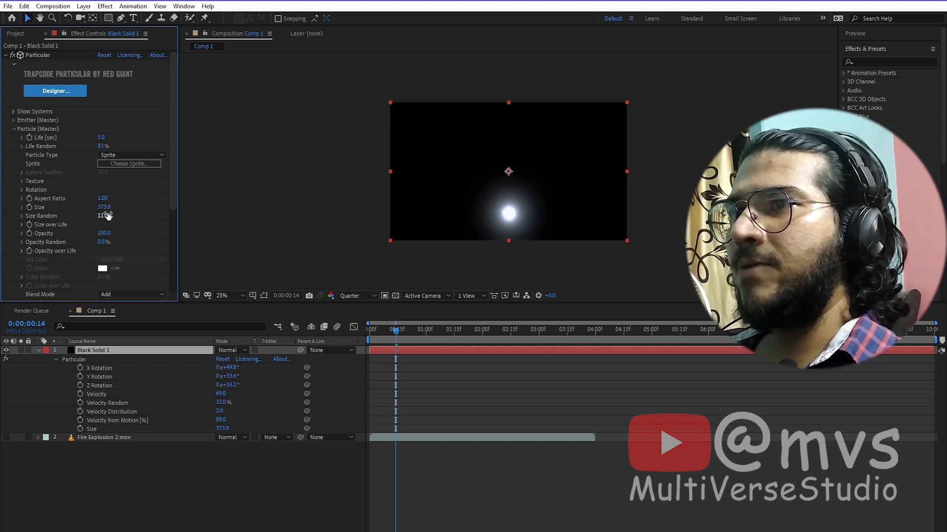
drag(105, 207, 80, 207)
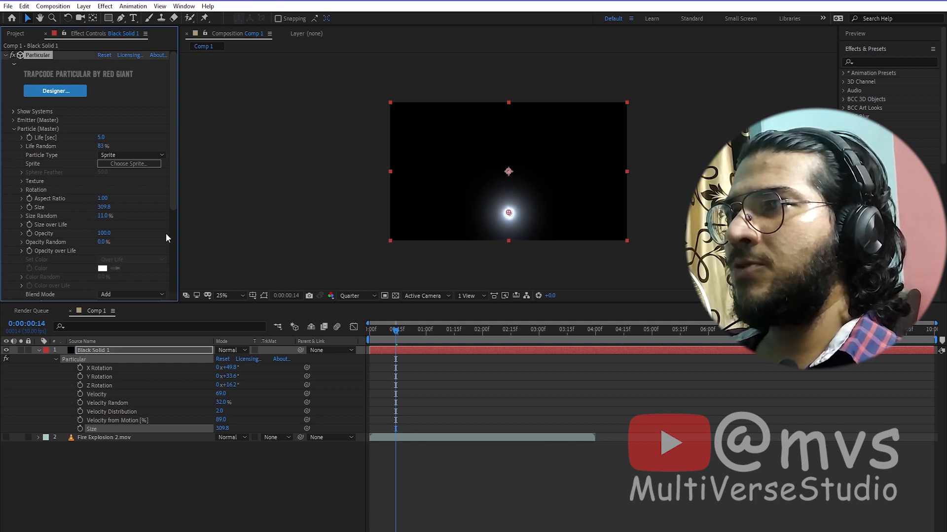
drag(392, 338, 468, 339)
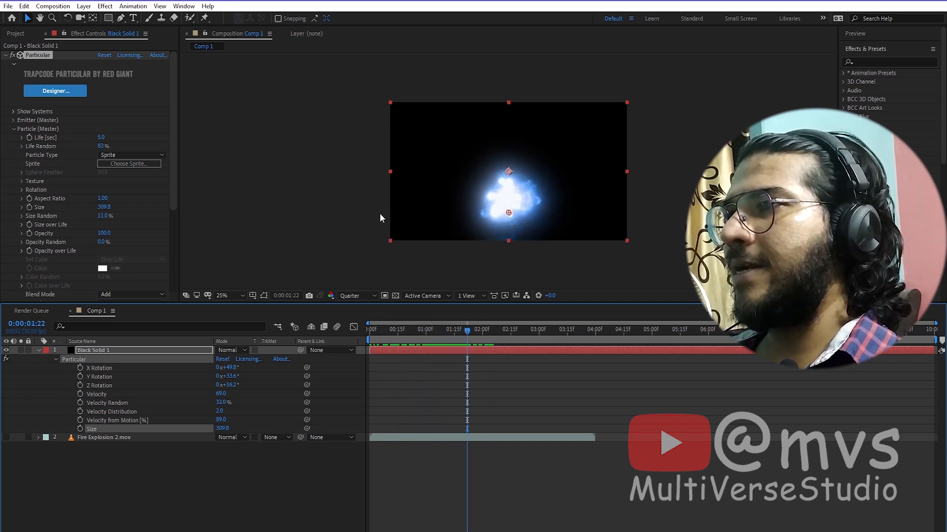
Set the particles' Life Random to 67% and Aspect Ratio to 1.43
click(102, 138)
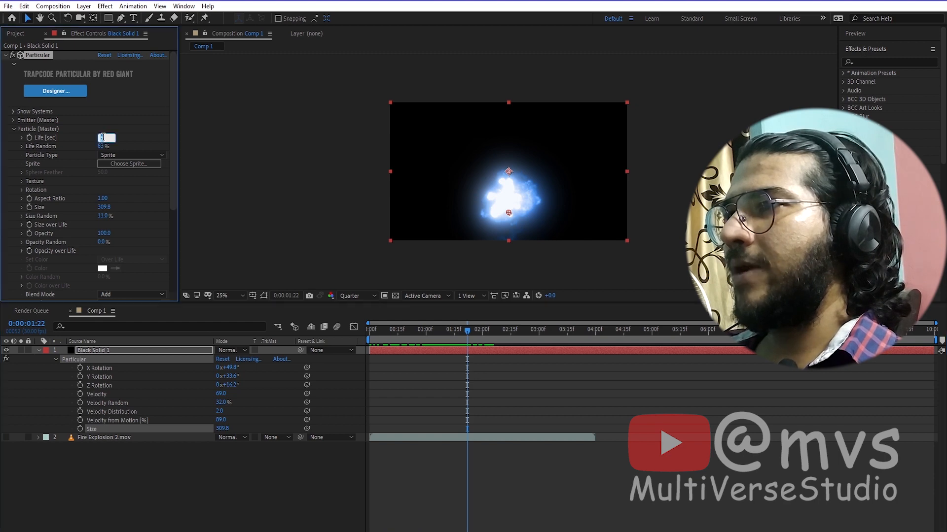
click(130, 214)
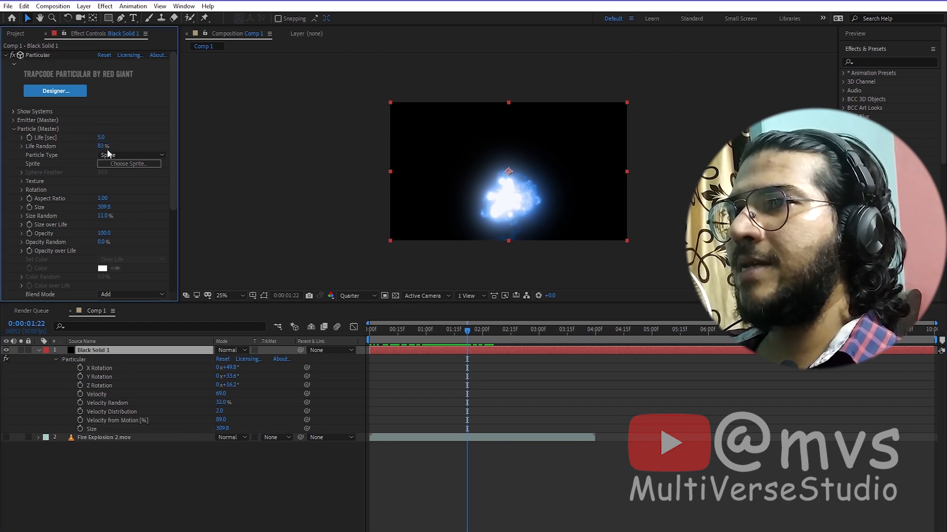
drag(103, 147, 85, 150)
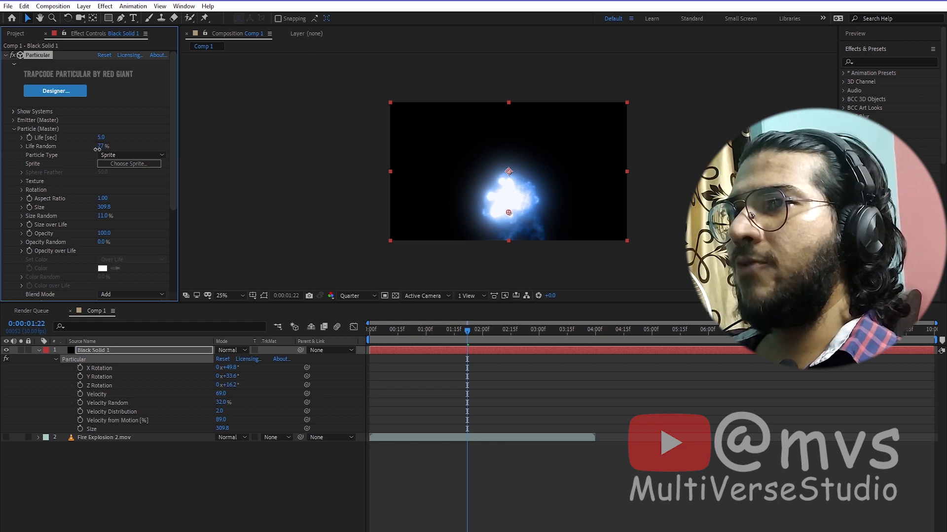
drag(97, 149, 99, 150)
drag(102, 198, 157, 201)
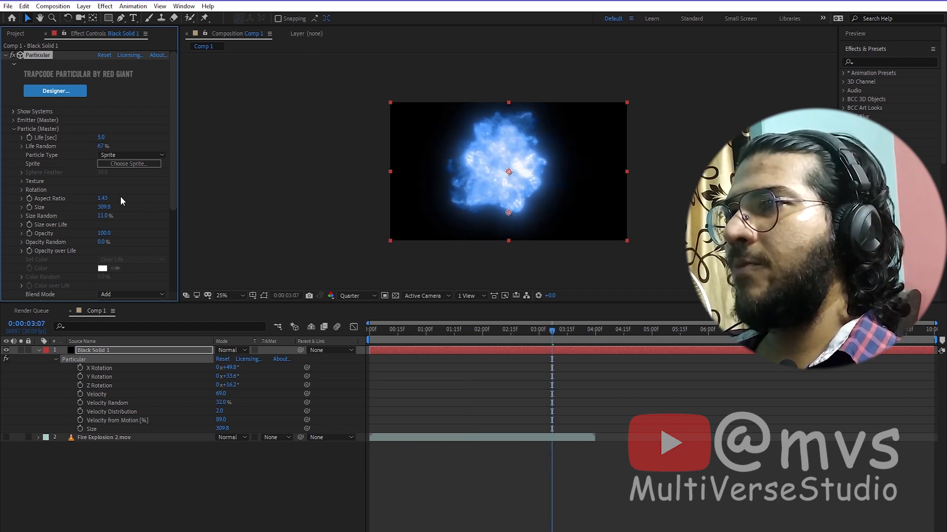
Set the particles' Size Random to 60% and Wind Y to 104, and preview the explosion
drag(413, 330, 525, 360)
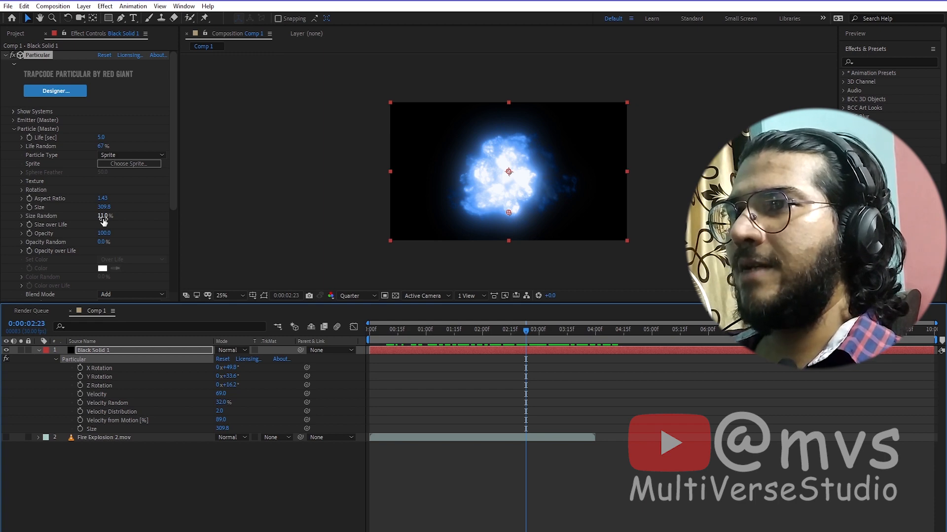
drag(103, 219, 110, 218)
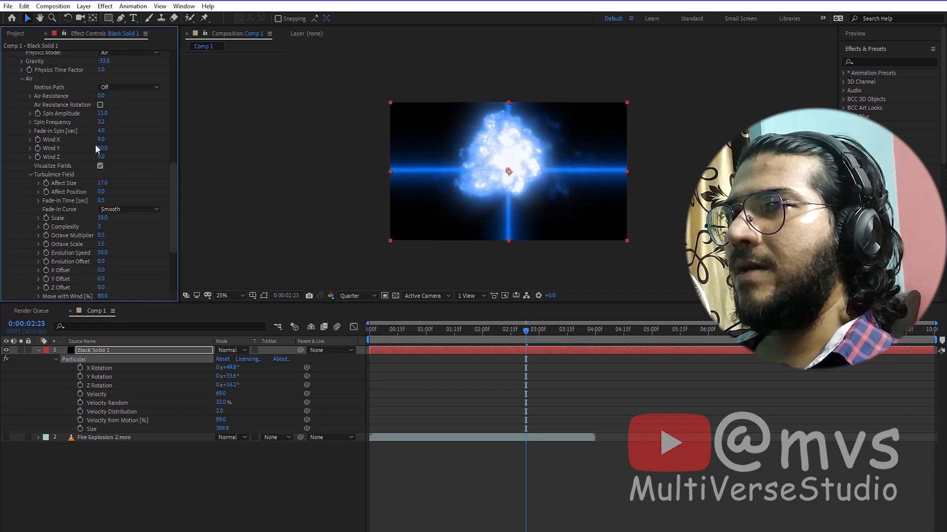
drag(112, 147, 128, 148)
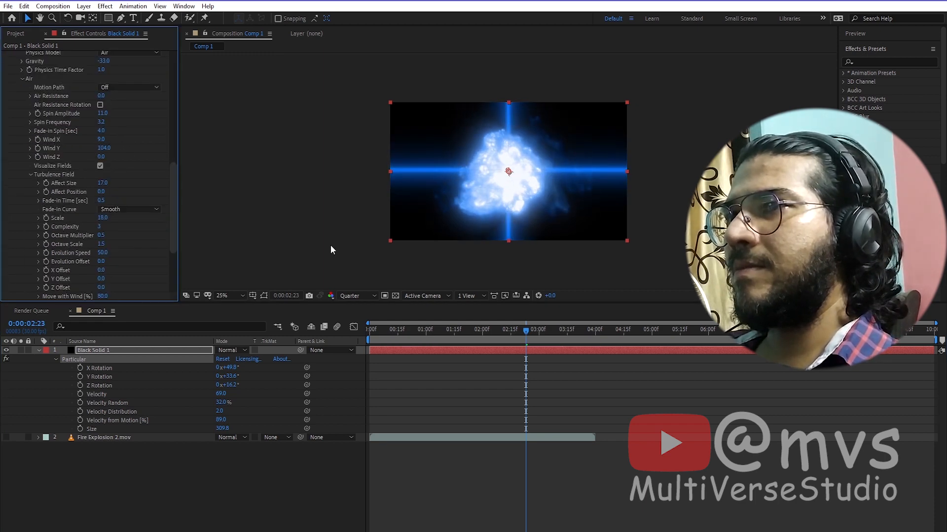
drag(510, 328, 350, 357)
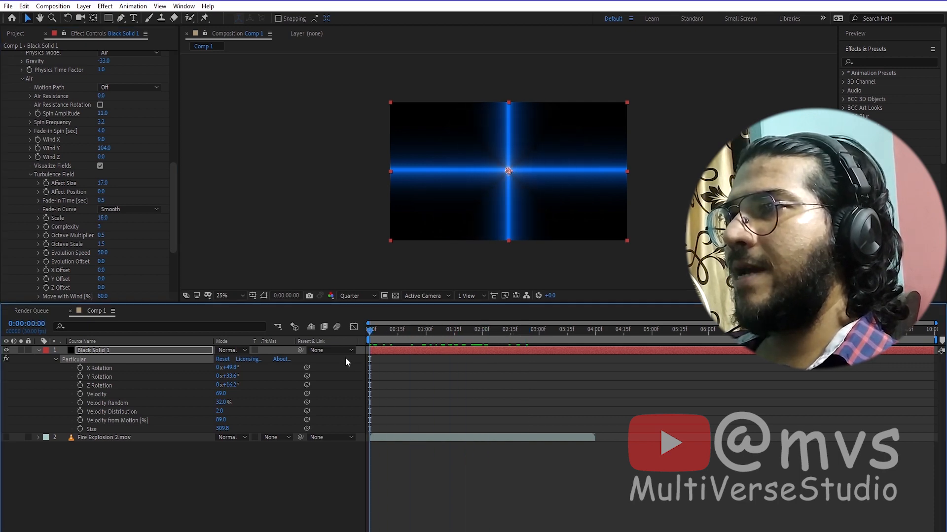
Animate the particles' Wind Y with keyframes, starting at 61 on the first frame and rising to 395
click(37, 148)
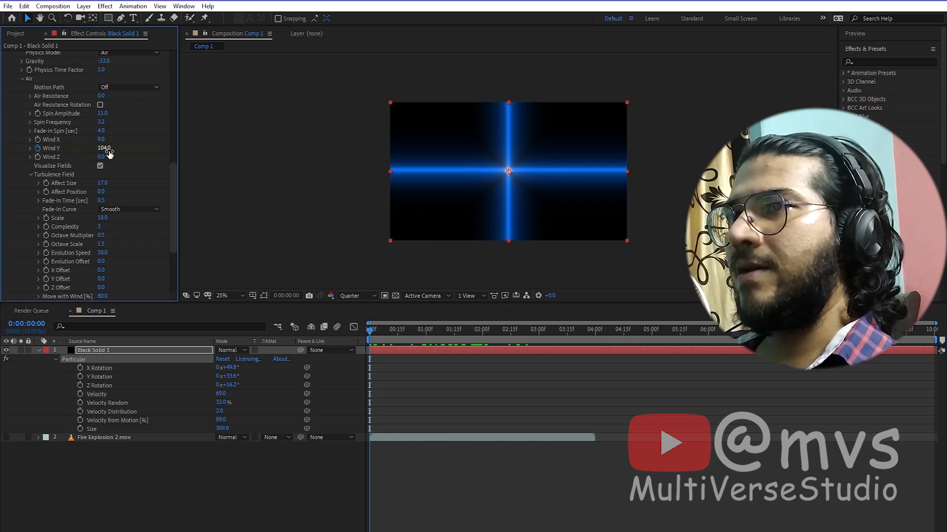
drag(107, 153, 86, 151)
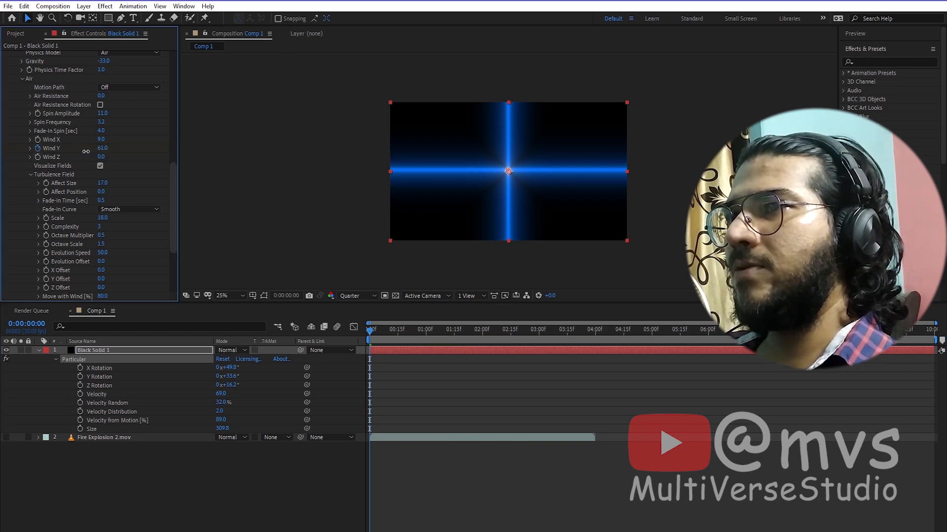
drag(375, 328, 520, 346)
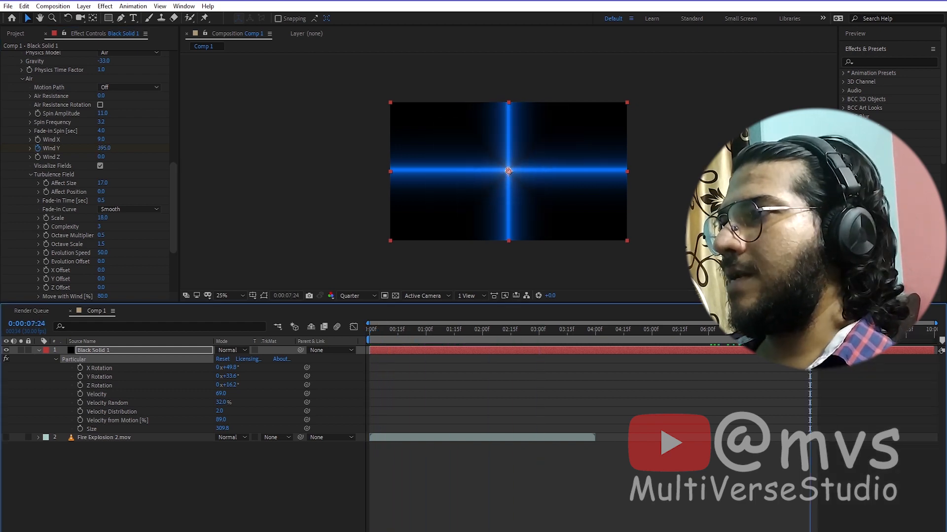
Trim the comp to the work area and turn off Visualize Fields in Particular's air physics
right_click(797, 340)
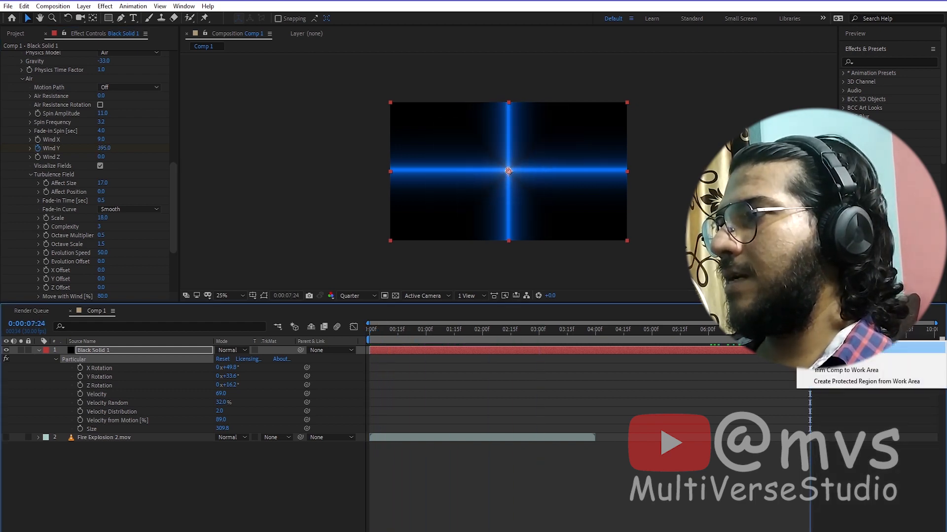
click(842, 371)
drag(740, 335, 573, 347)
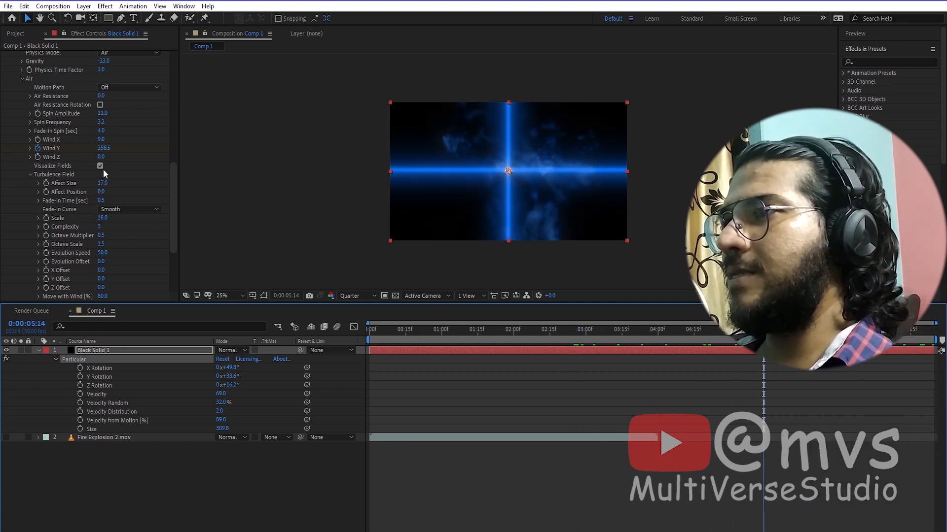
click(100, 166)
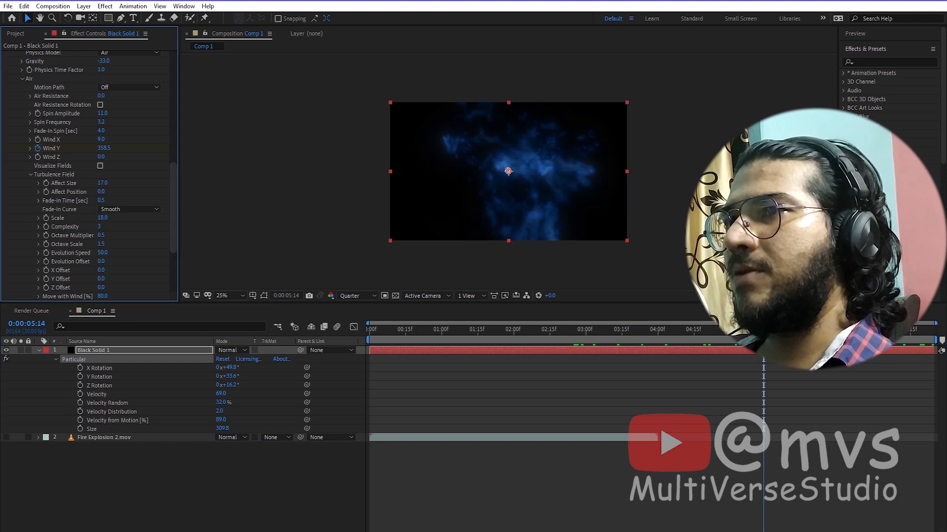
drag(469, 343, 516, 343)
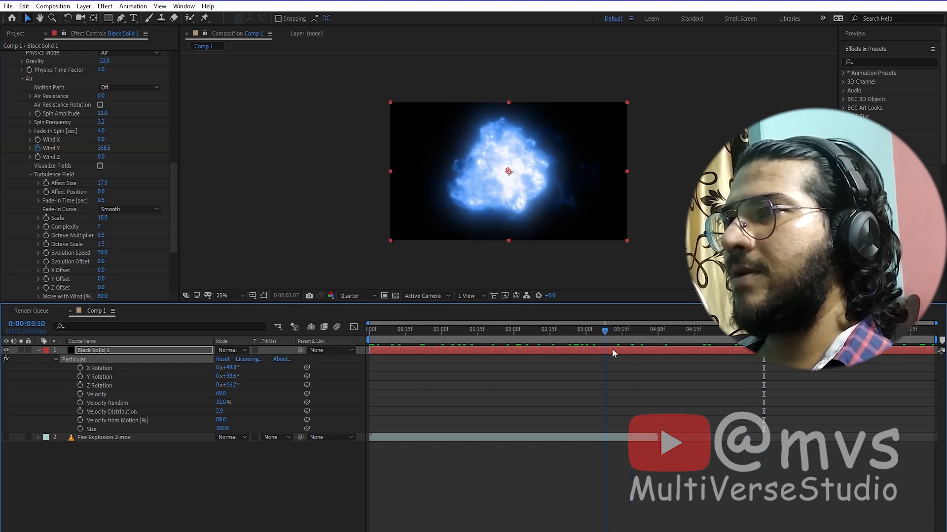
Disable keyframing on the emitter's Position Subframe, set it to 10x Smooth, and preview the explosion
scroll(13, 199, up, 15)
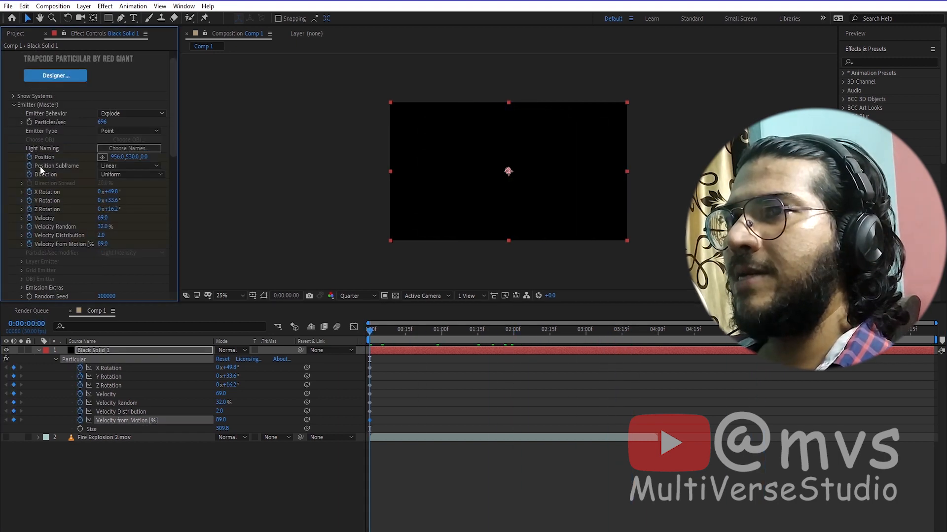
click(25, 165)
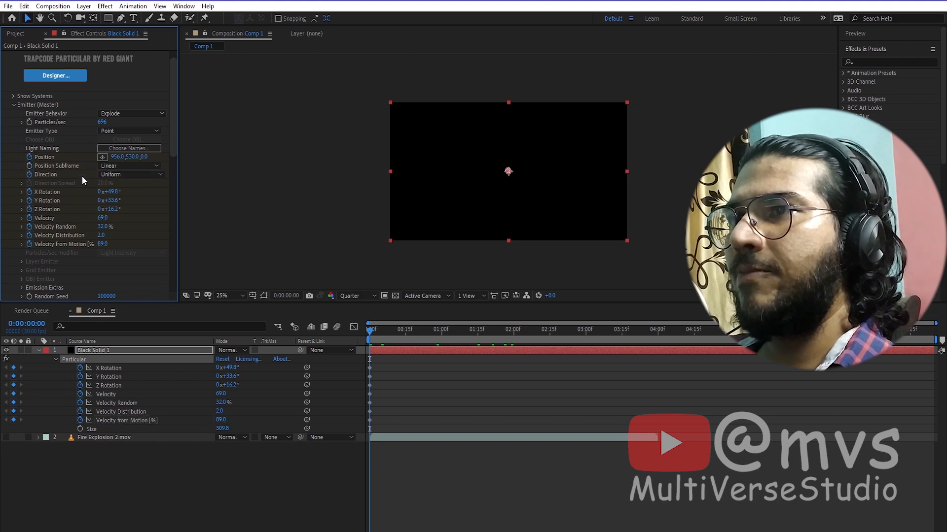
click(117, 166)
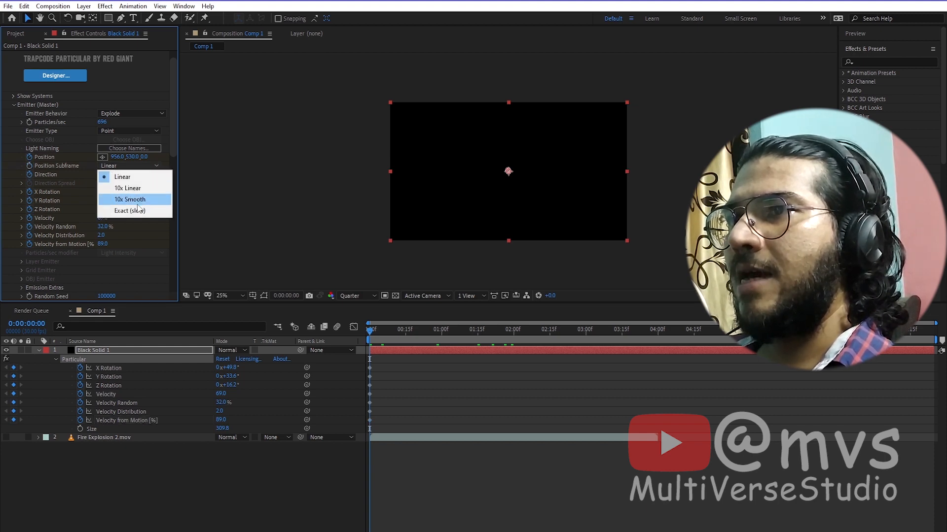
click(135, 203)
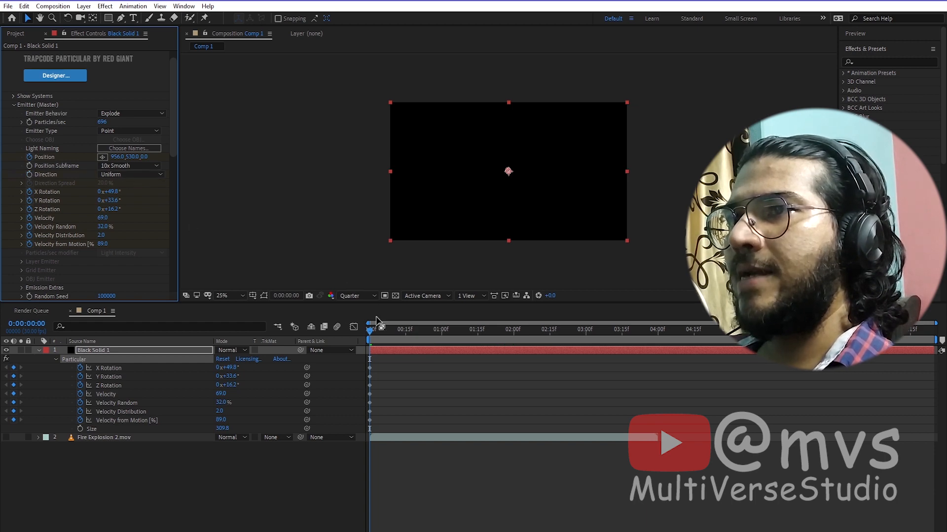
key(space)
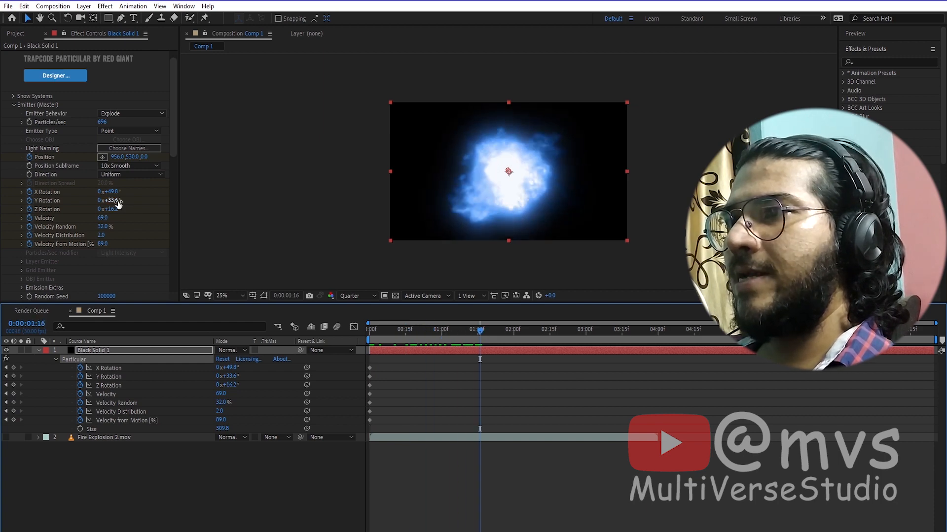
Keyframe the emitter at 0:00:01:16 with X Rotation 134.8°, Y Rotation 174.6°, Z Rotation 69.2° and Velocity 119
drag(119, 201, 151, 189)
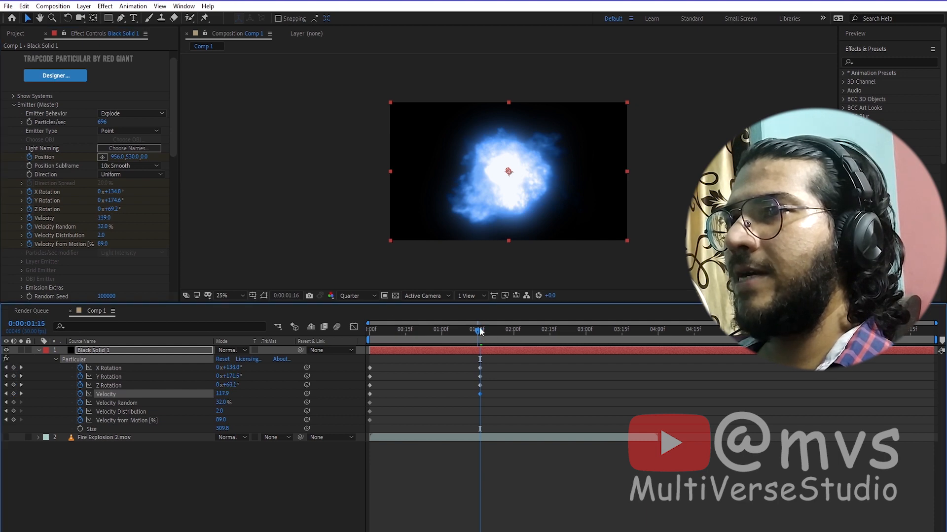
drag(481, 331, 629, 348)
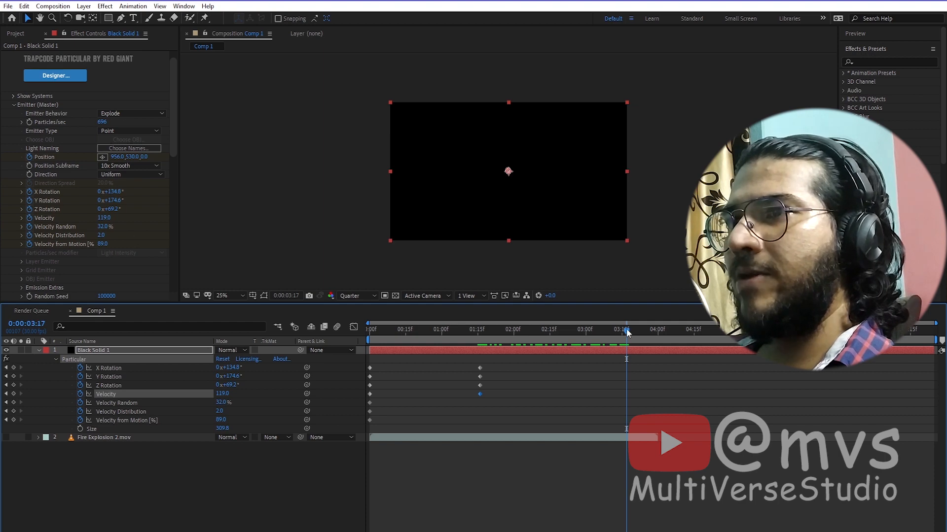
drag(665, 336, 593, 364)
Set the emitter's Particles/sec to 900 and preview the explosion
click(102, 122)
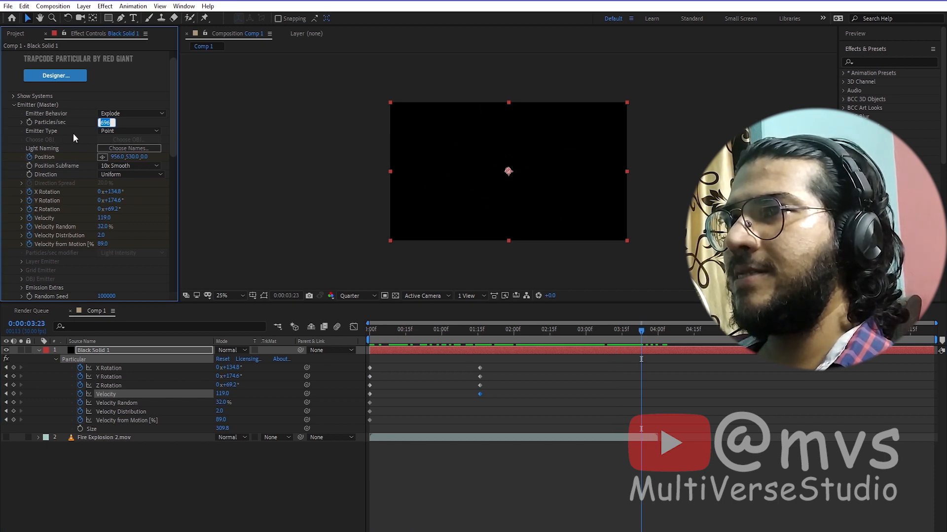
text(900)
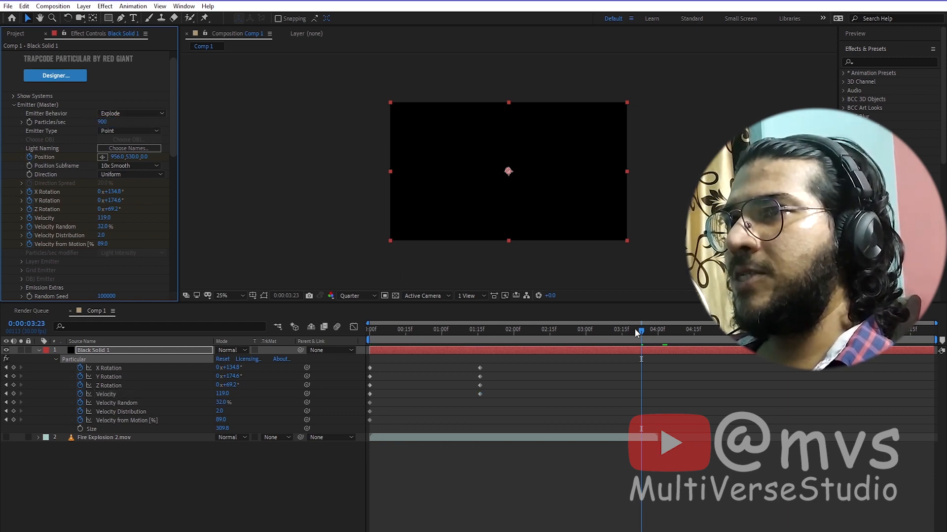
drag(635, 331, 625, 358)
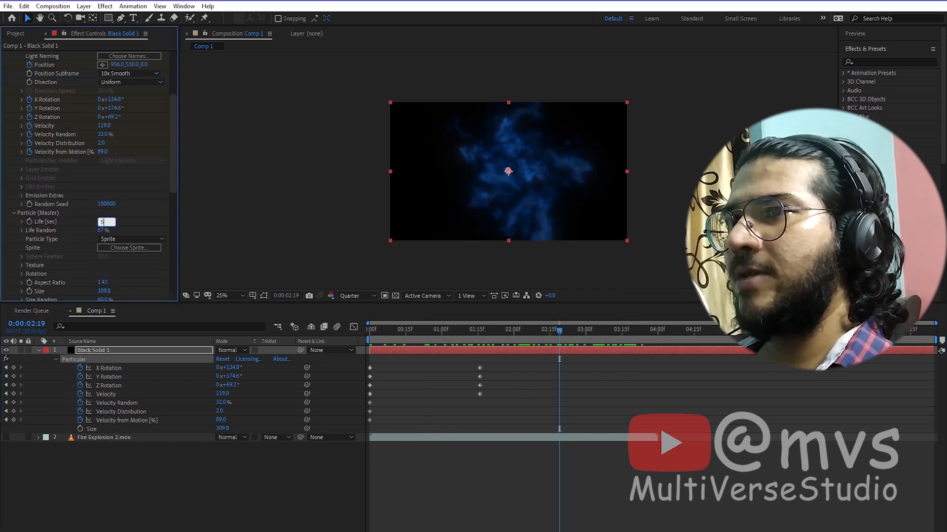
Keyframe the particle Life to drop from 5 to 1.4 seconds after the three-second mark, and preview the fade
key(Return)
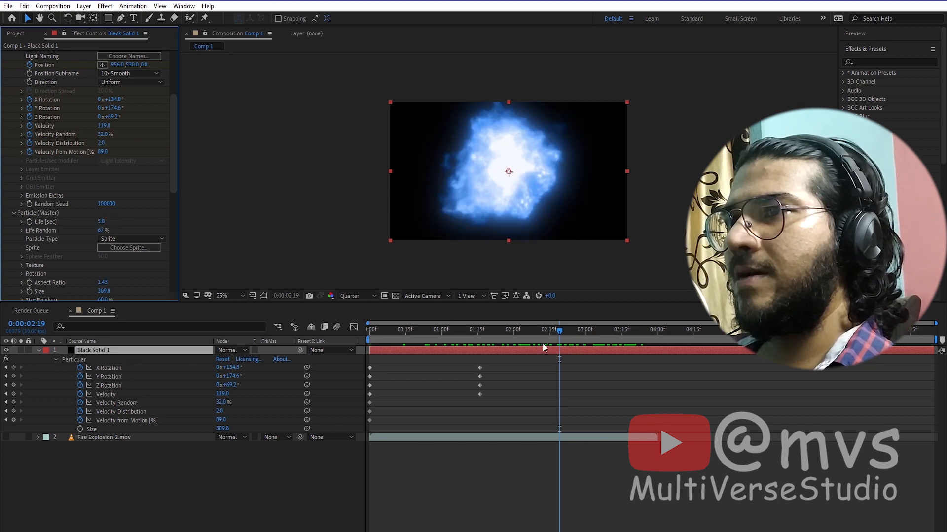
drag(552, 337, 668, 342)
drag(101, 222, 77, 221)
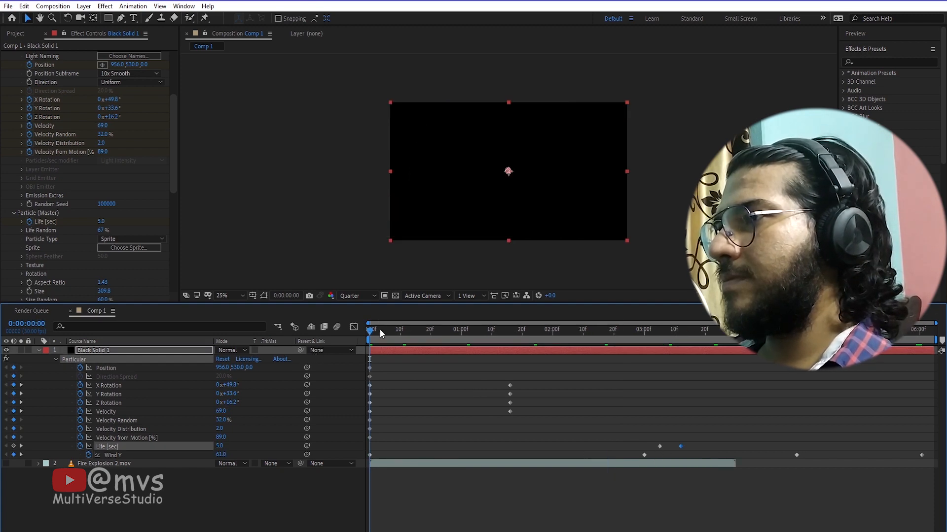
drag(380, 330, 706, 359)
Find the Sharpen effect and apply it to the particle explosion layer
click(864, 62)
text(s)
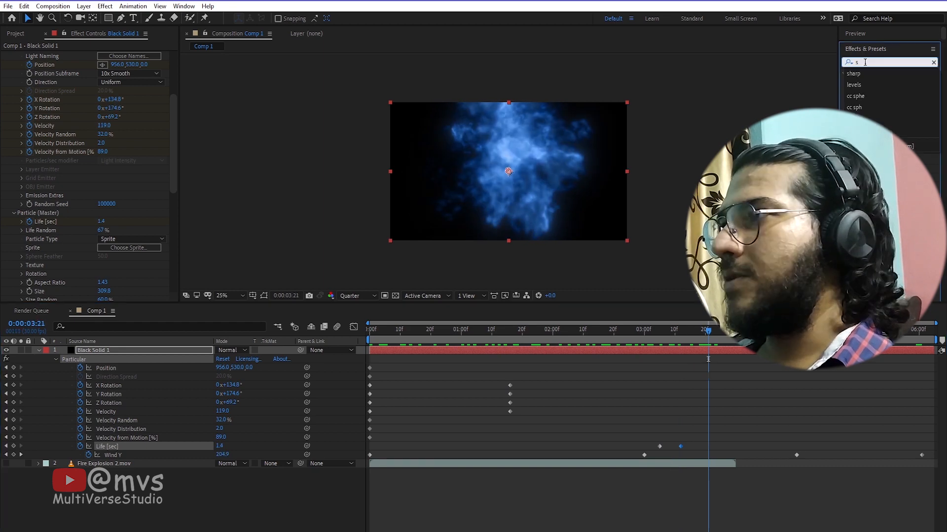
text(harp)
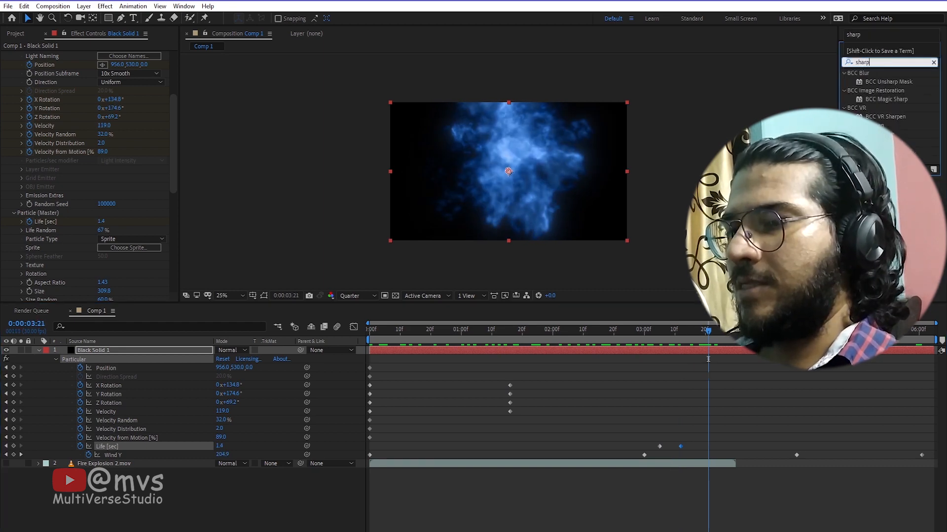
drag(883, 134, 544, 178)
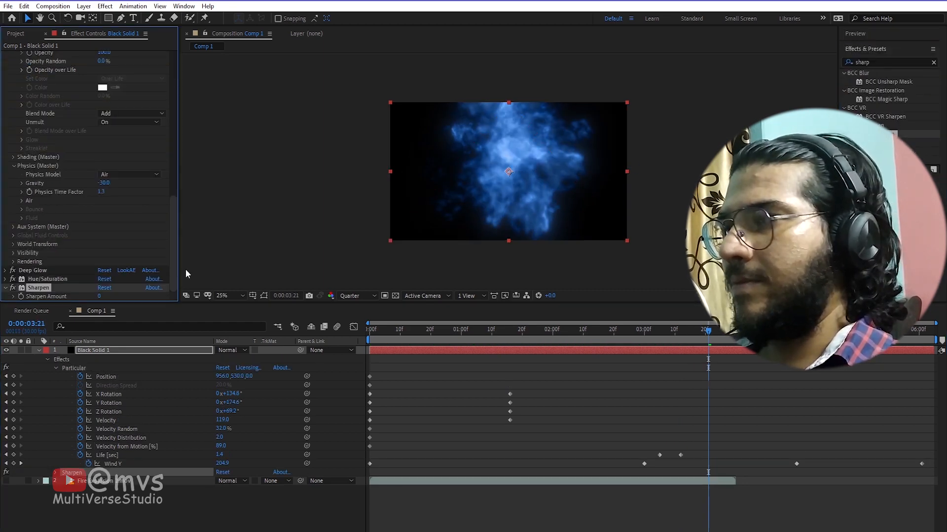
Set the Sharpen Amount to 6 and preview the sharpened explosion
click(99, 297)
text(6)
click(285, 200)
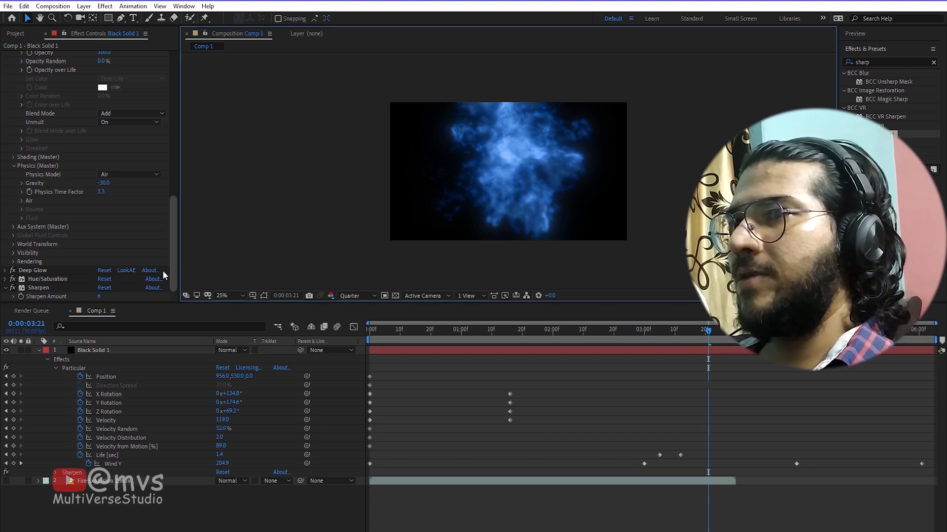
click(99, 297)
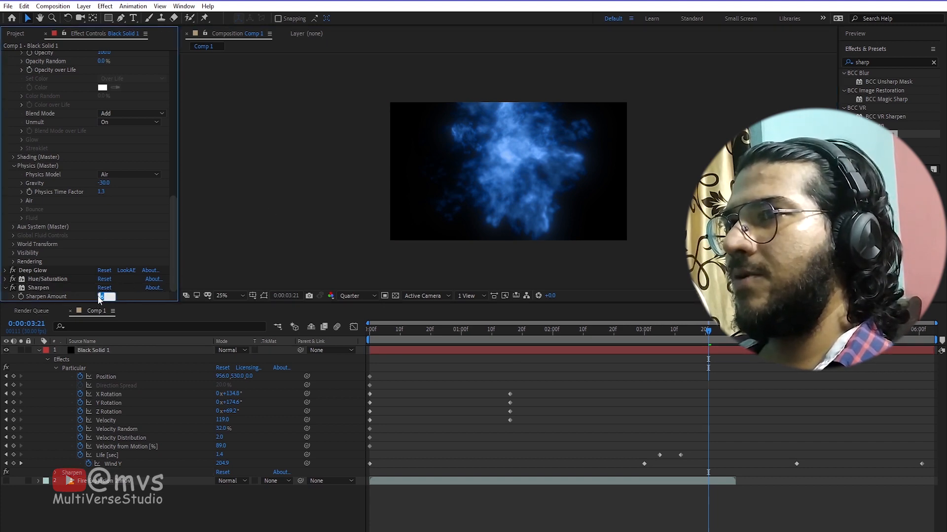
click(269, 214)
drag(704, 337, 821, 389)
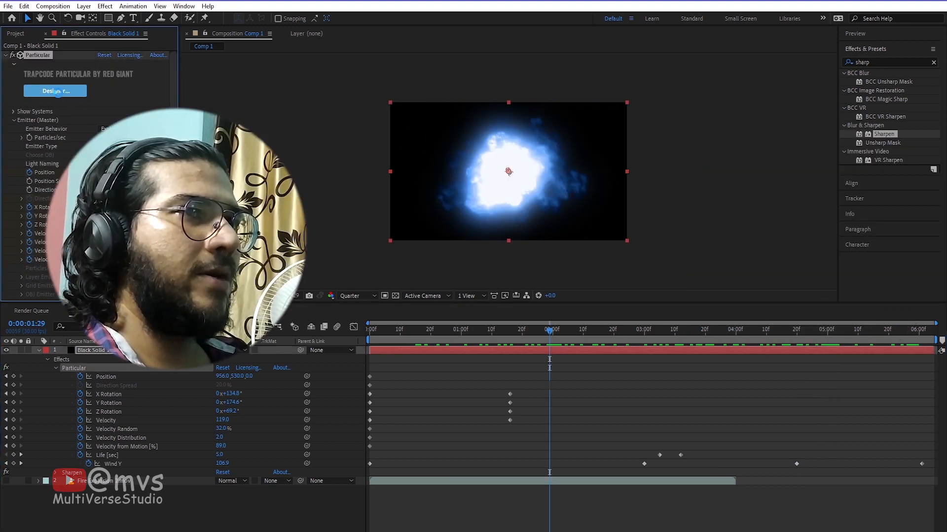
In Particular's Designer, change the particles' Opacity Over Life curve to the last preset and apply it
click(56, 90)
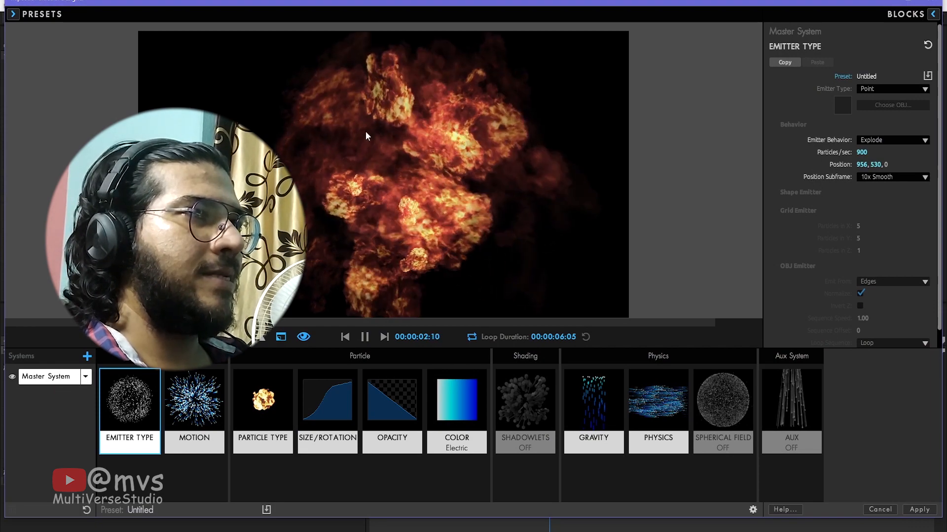
click(392, 401)
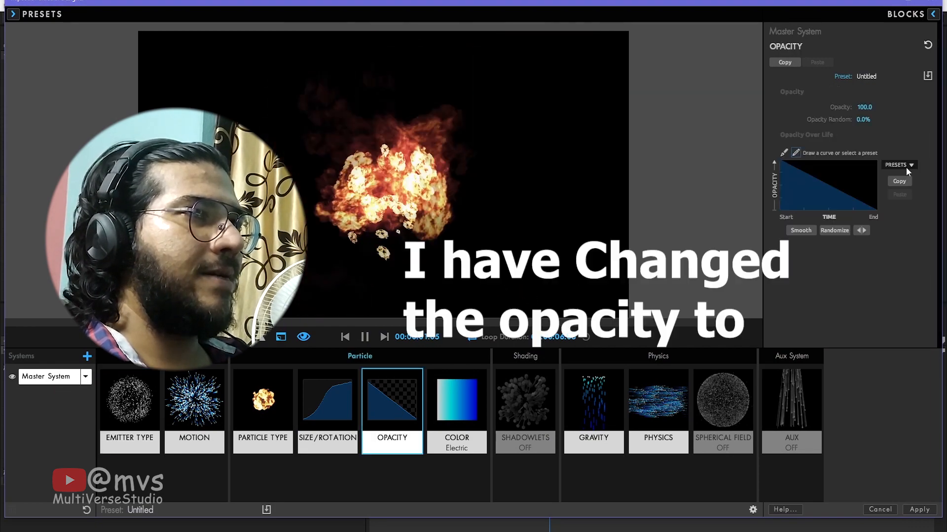
click(906, 167)
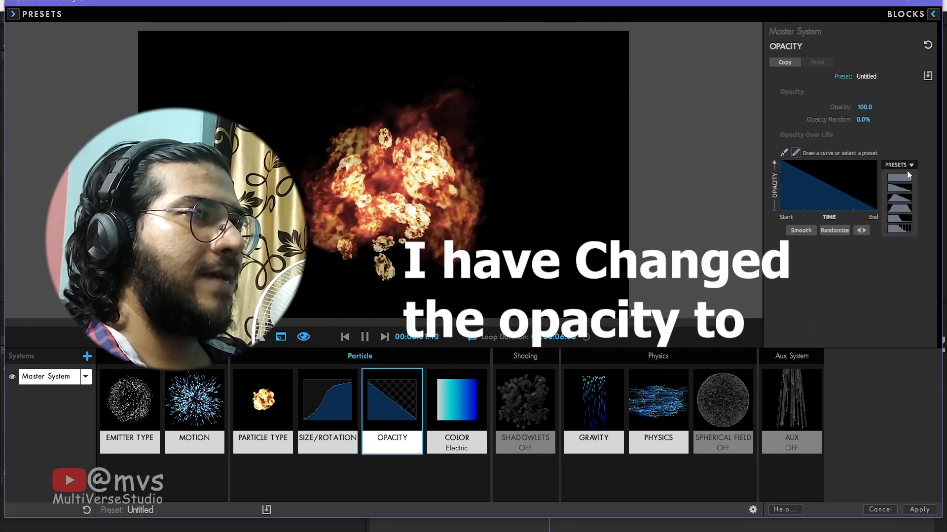
click(899, 228)
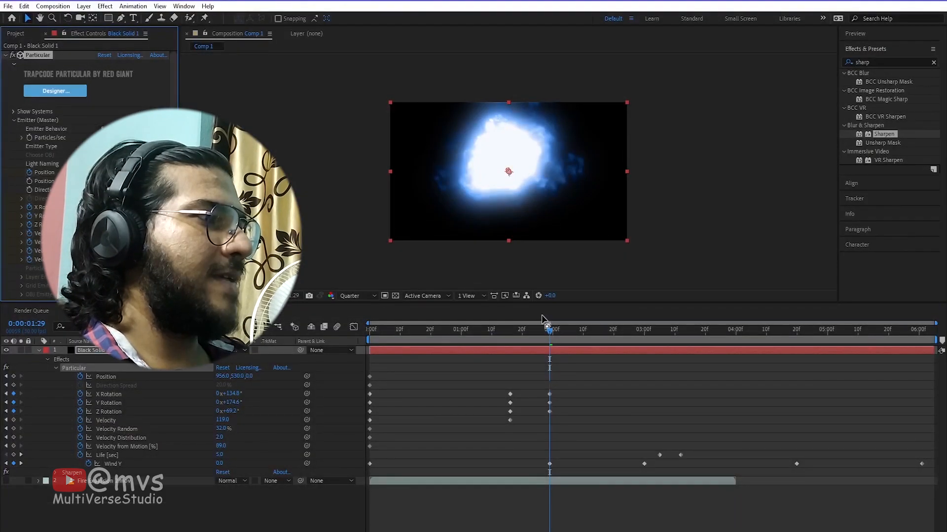
Preview the explosion across the timeline and inspect the Wind Y keyframes around the three-second mark
drag(542, 319, 842, 390)
drag(782, 394, 444, 418)
key(space)
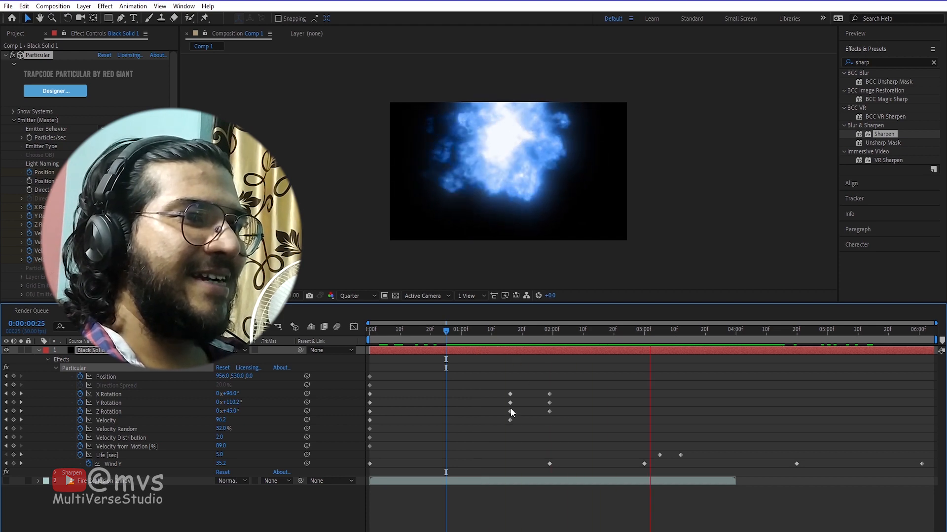
drag(775, 330, 659, 353)
drag(599, 458, 751, 469)
click(726, 465)
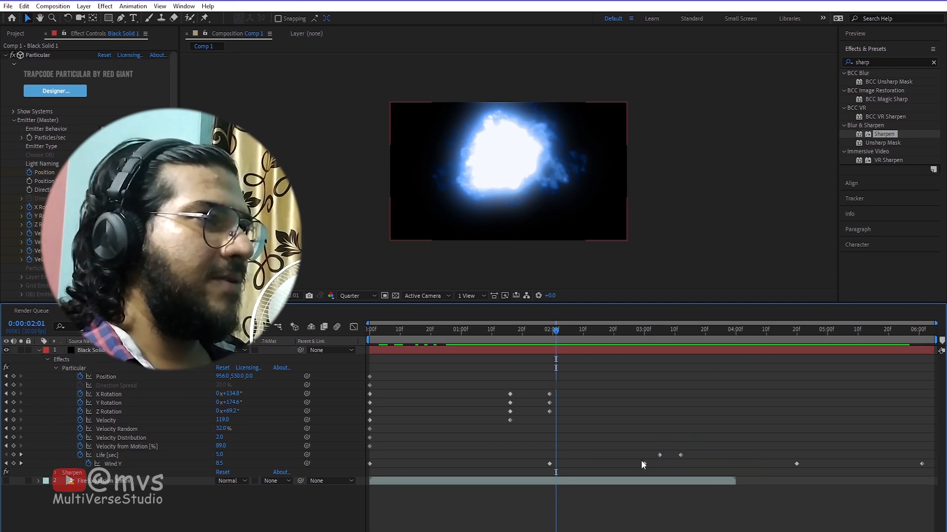
Delete every Wind Y keyframe from about two seconds onward, leaving only the one at the start of the timeline
drag(634, 464, 821, 469)
drag(936, 482, 931, 482)
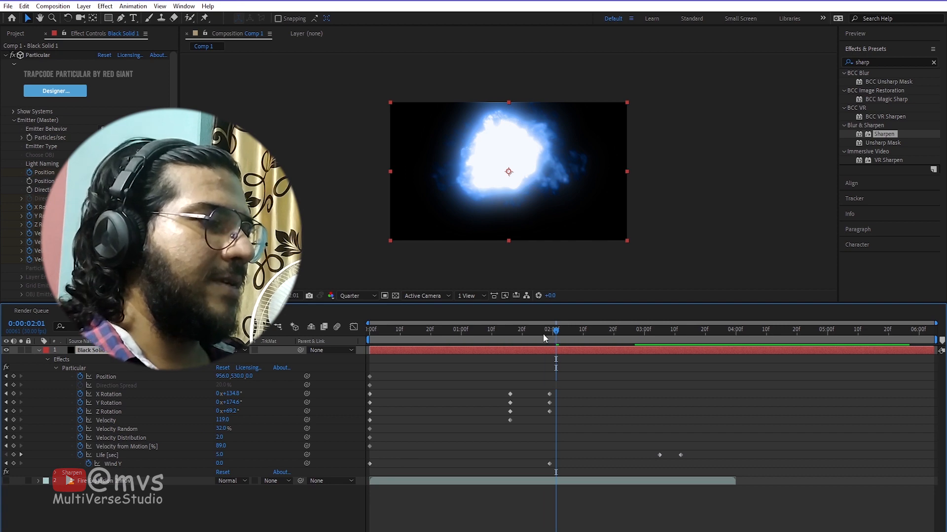
mouse_move(543, 334)
mouse_down()
mouse_move(486, 331)
mouse_move(547, 331)
mouse_up()
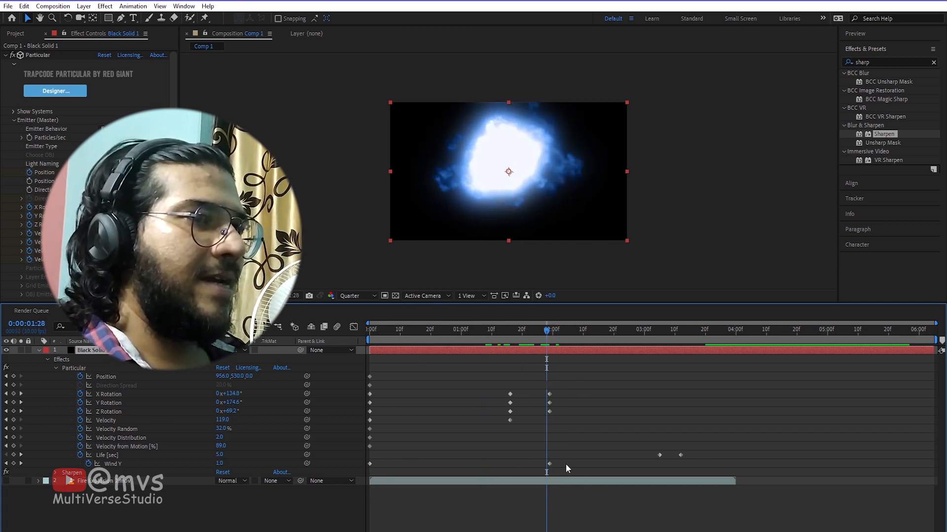
drag(566, 465, 501, 472)
key(Delete)
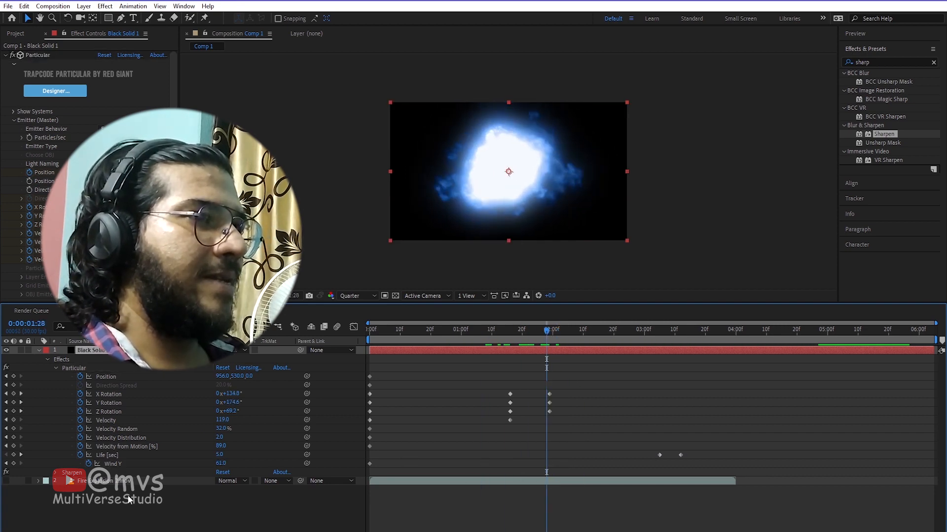
Add Wind Y keyframes at 0:00:01:28 and 0:00:03:07, with the latter set to 200, and preview the remaining explosion
drag(221, 466, 247, 466)
drag(547, 330, 666, 339)
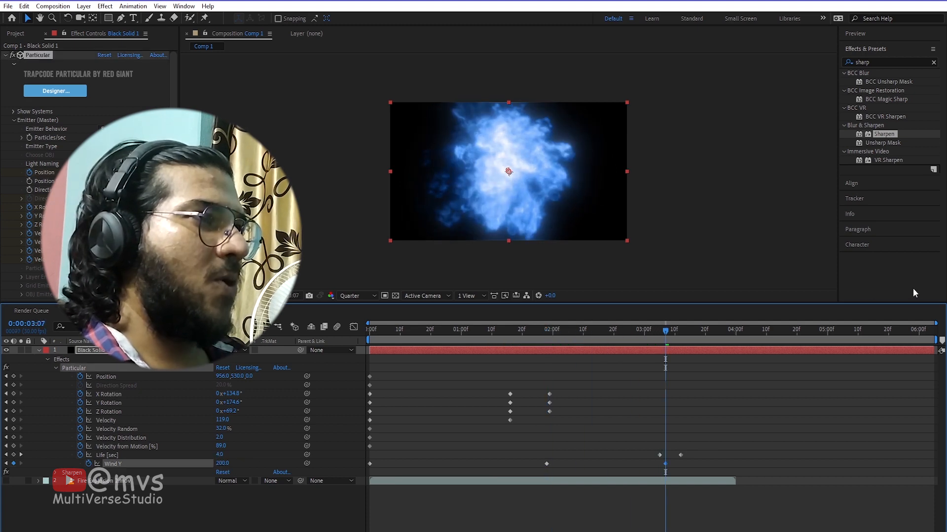
drag(666, 330, 860, 346)
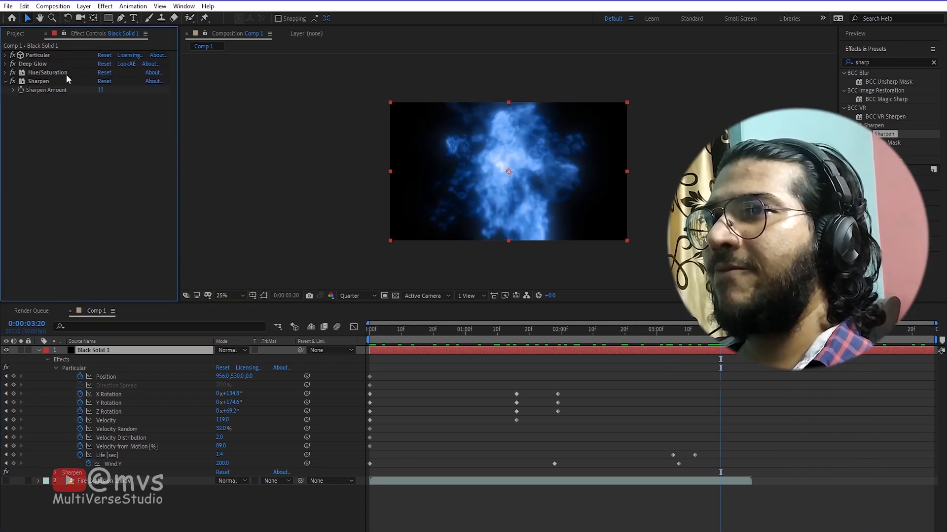
click(78, 56)
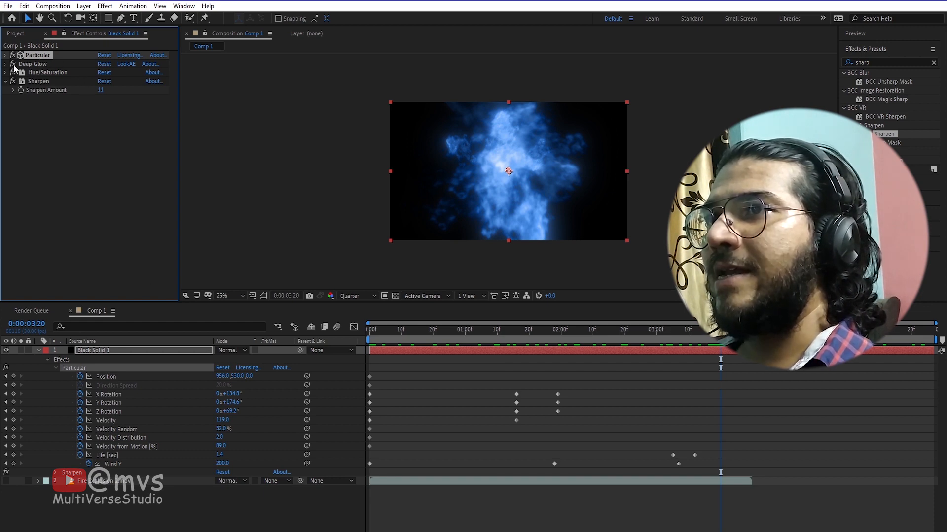
click(41, 72)
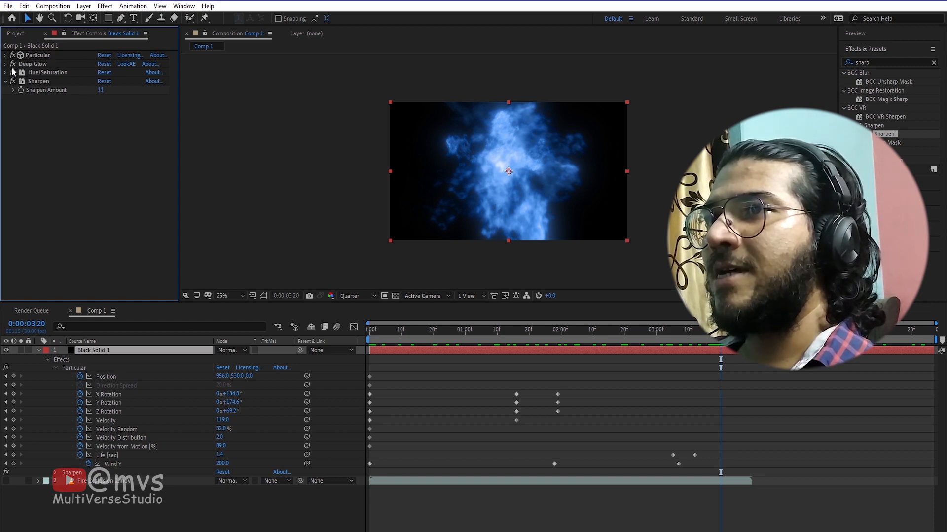